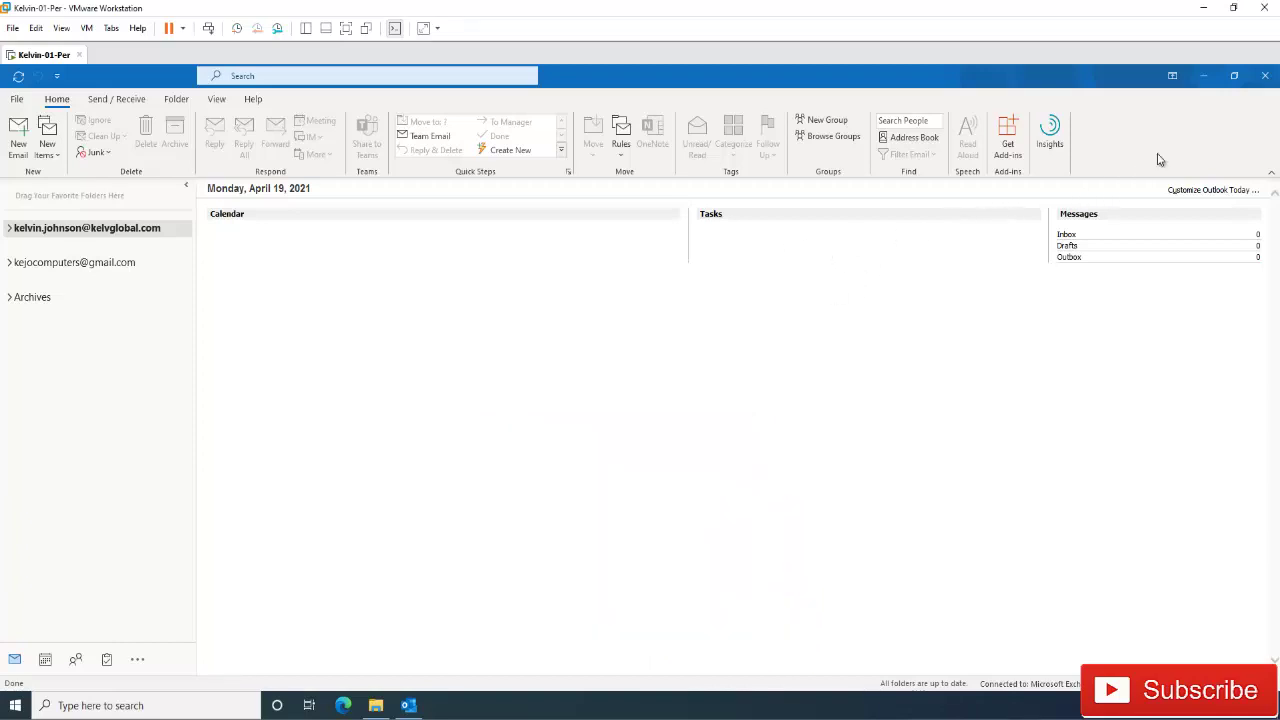
Step: Close Outlook and relaunch it in safe mode by running the command outlook.exe /safe from Windows search
click(1265, 79)
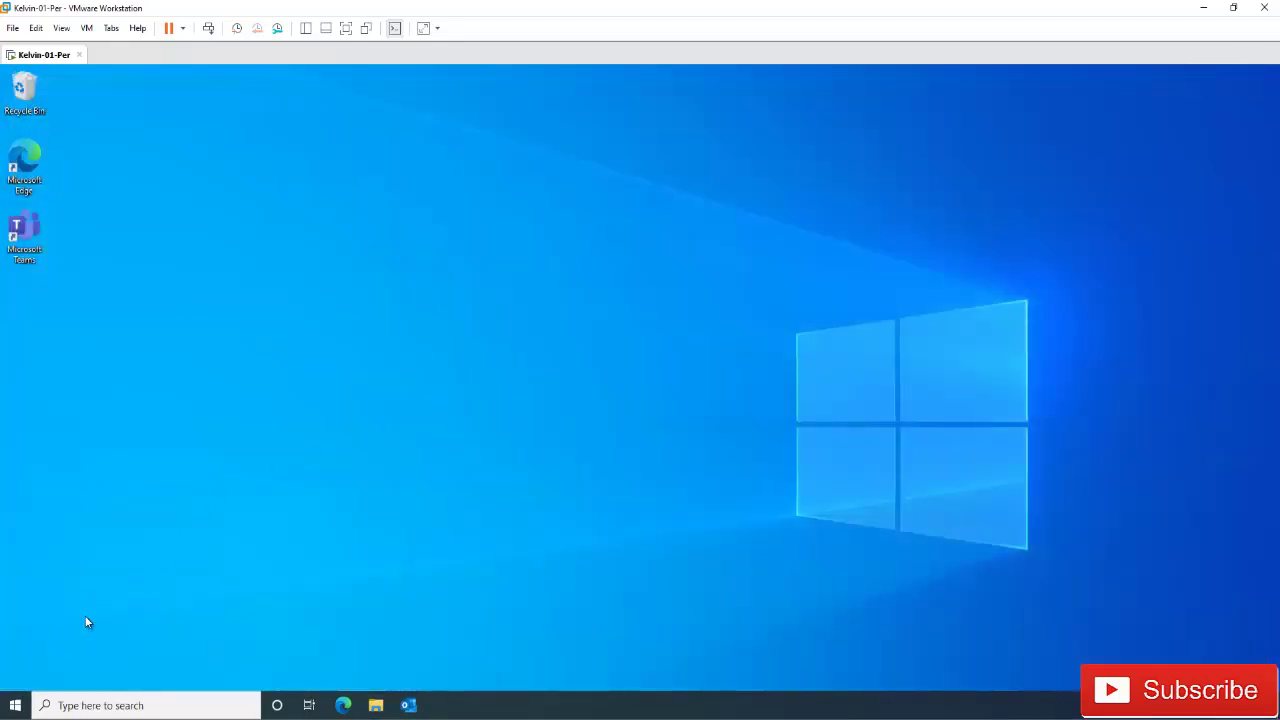
click(18, 705)
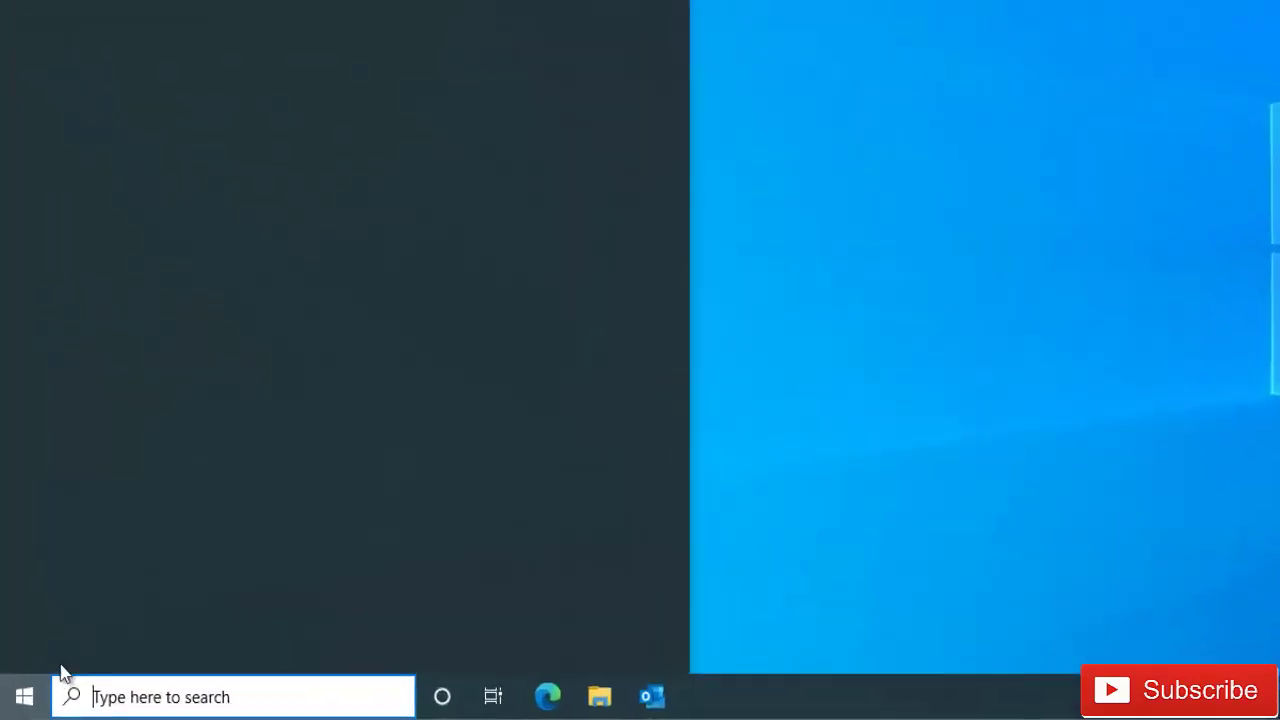
text(o)
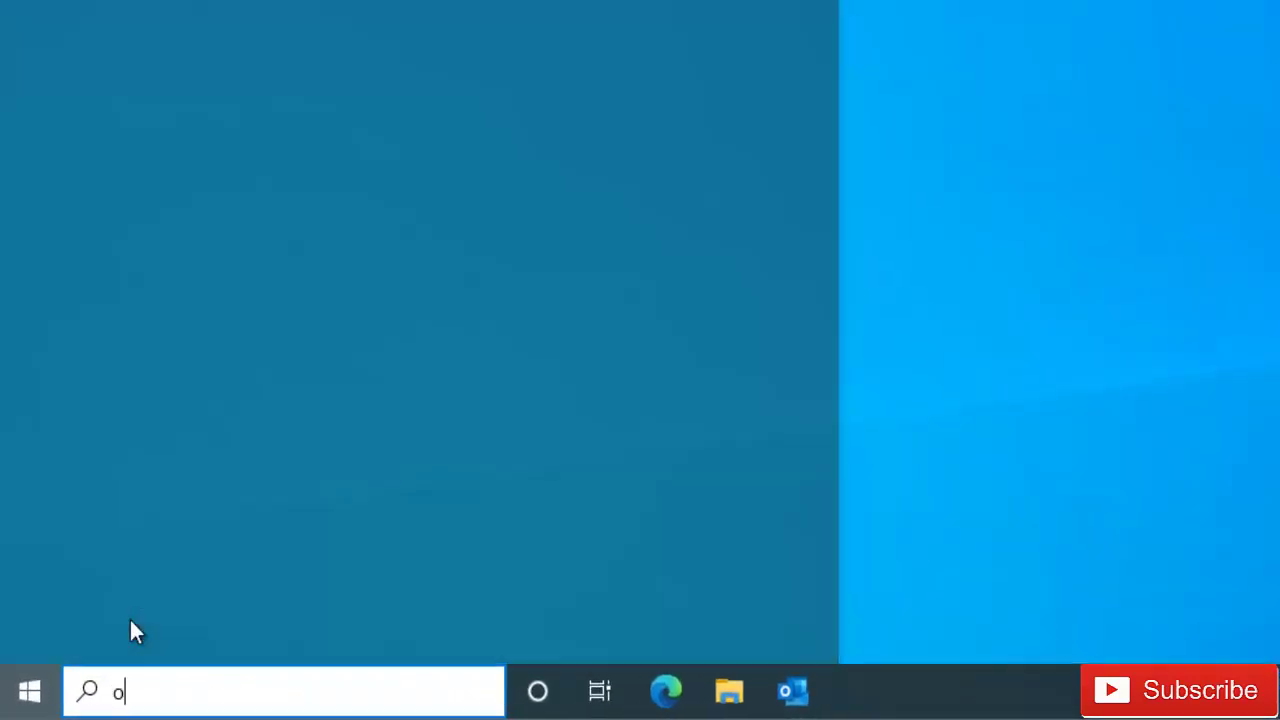
text(utlook)
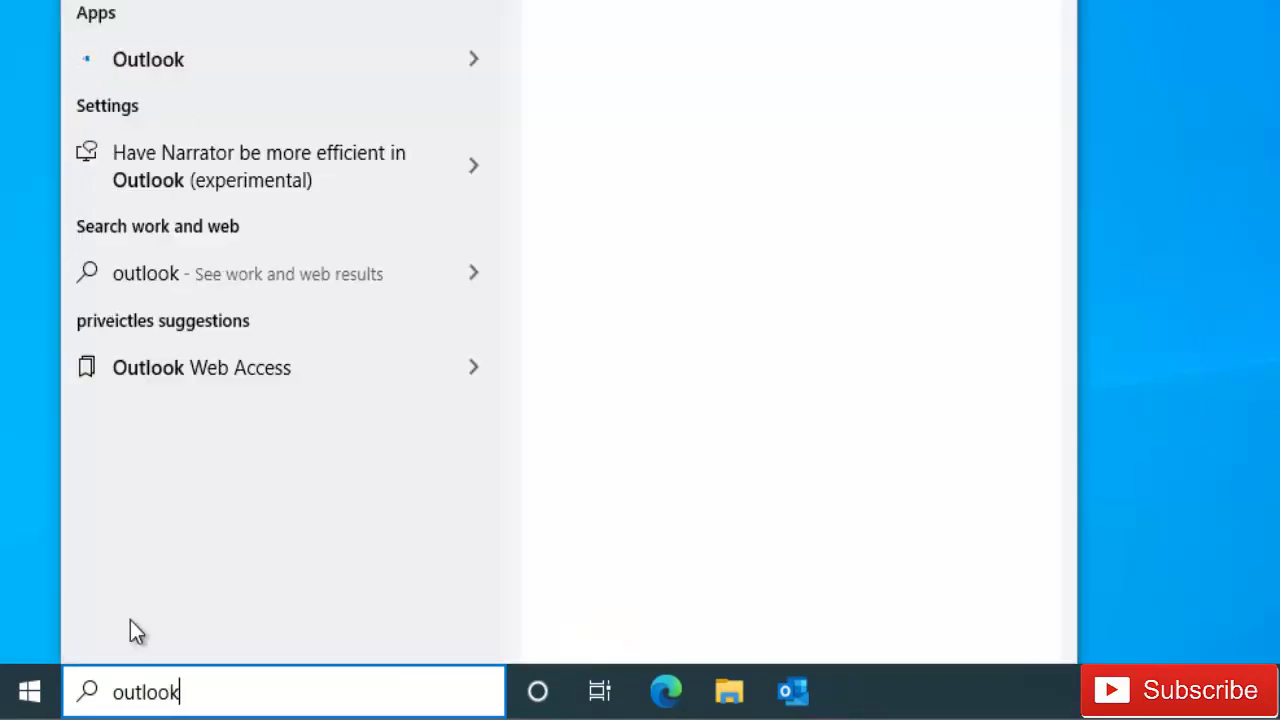
text(.exe )
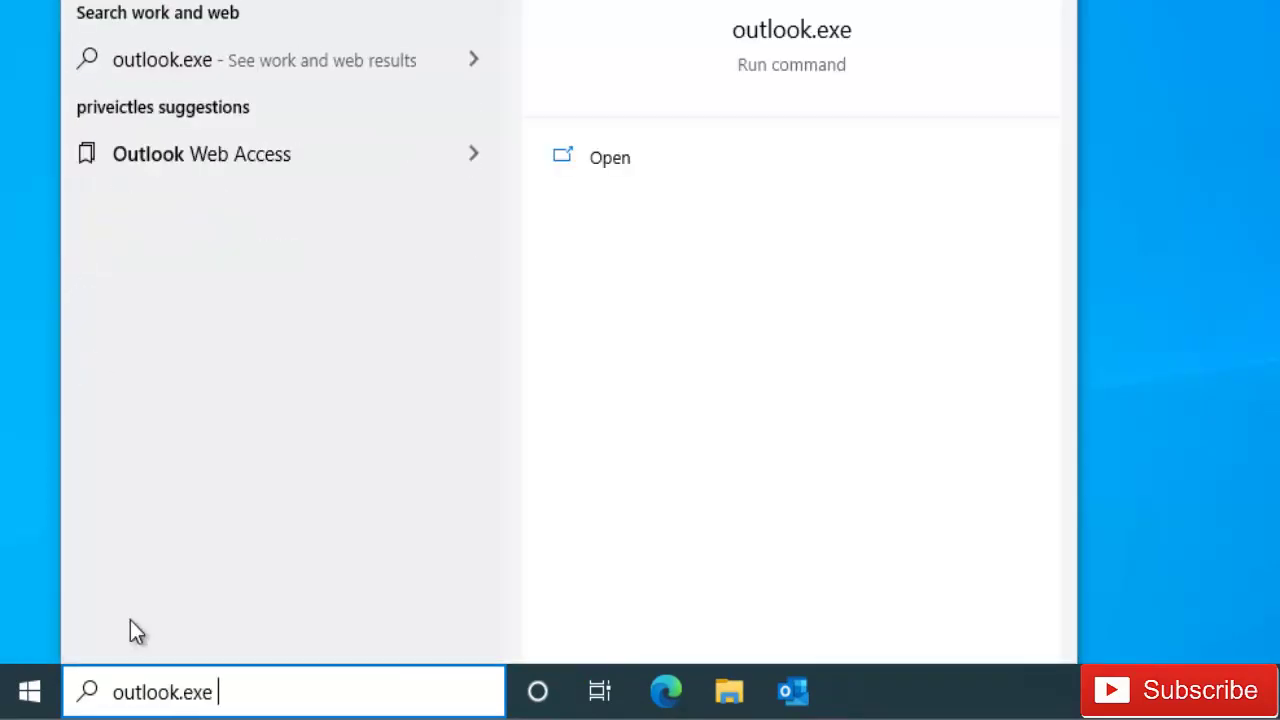
text(/saf"e)
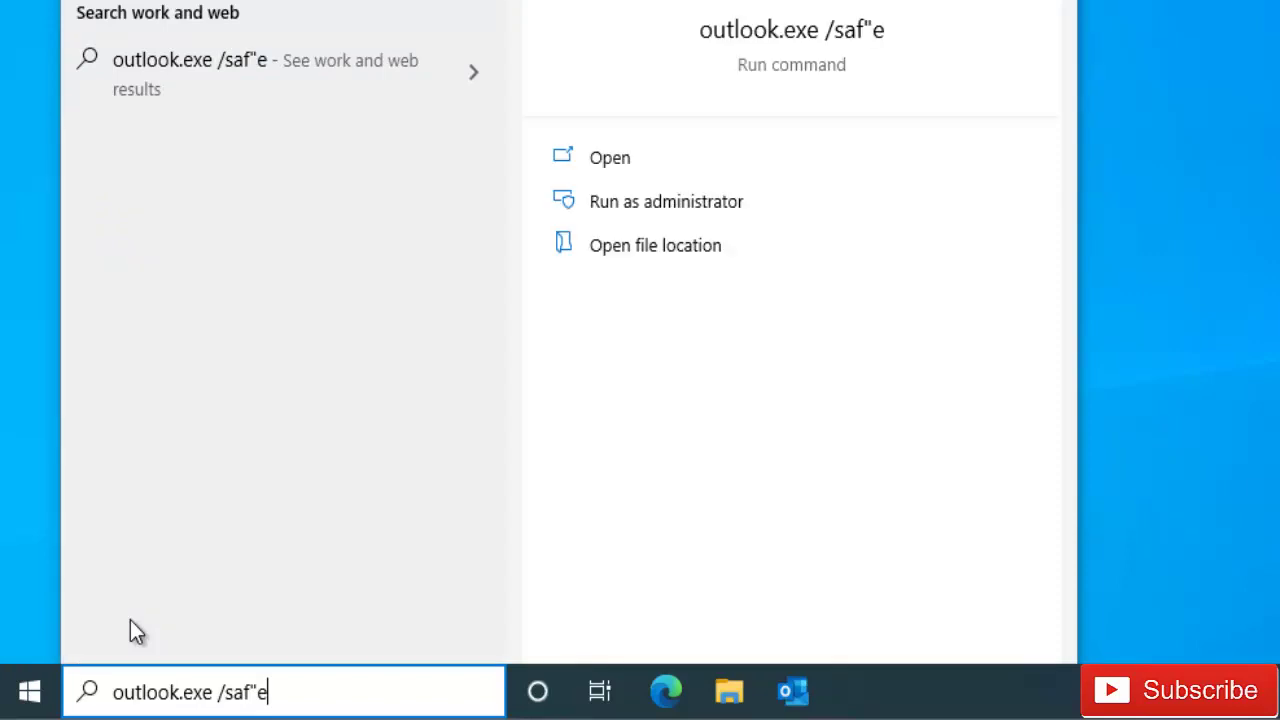
key(BackSpace)
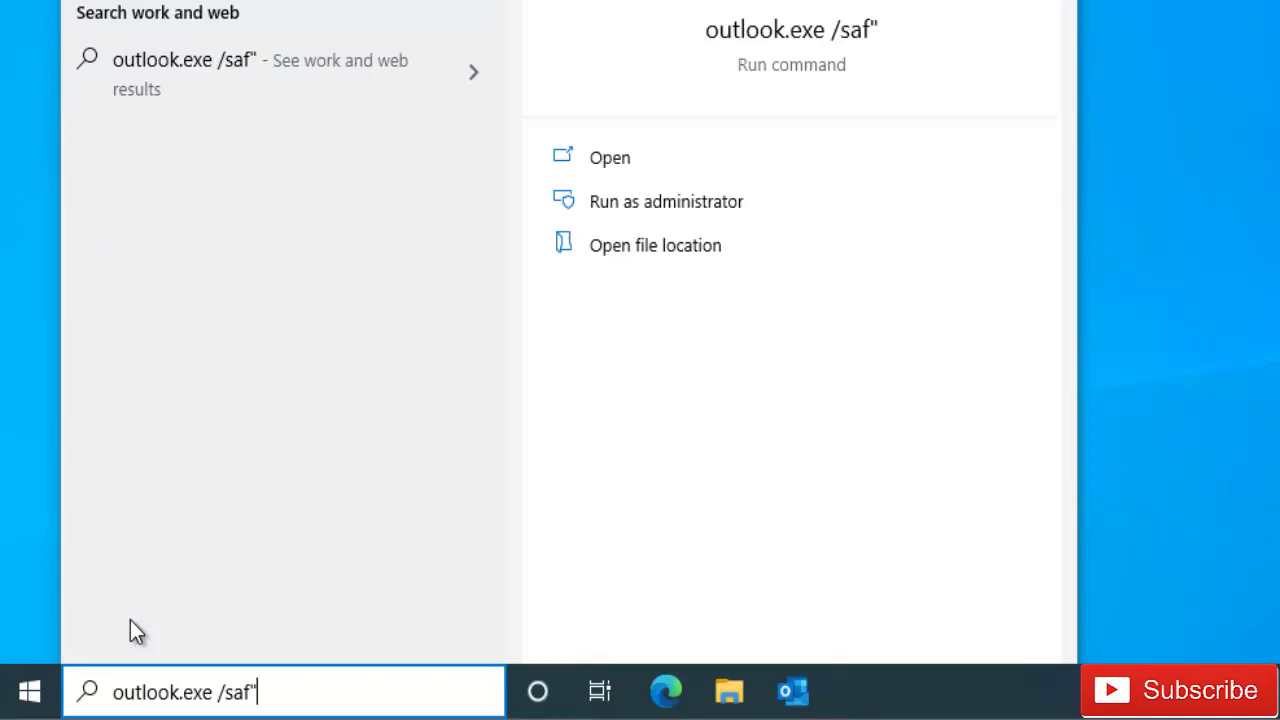
key(BackSpace)
text(e)
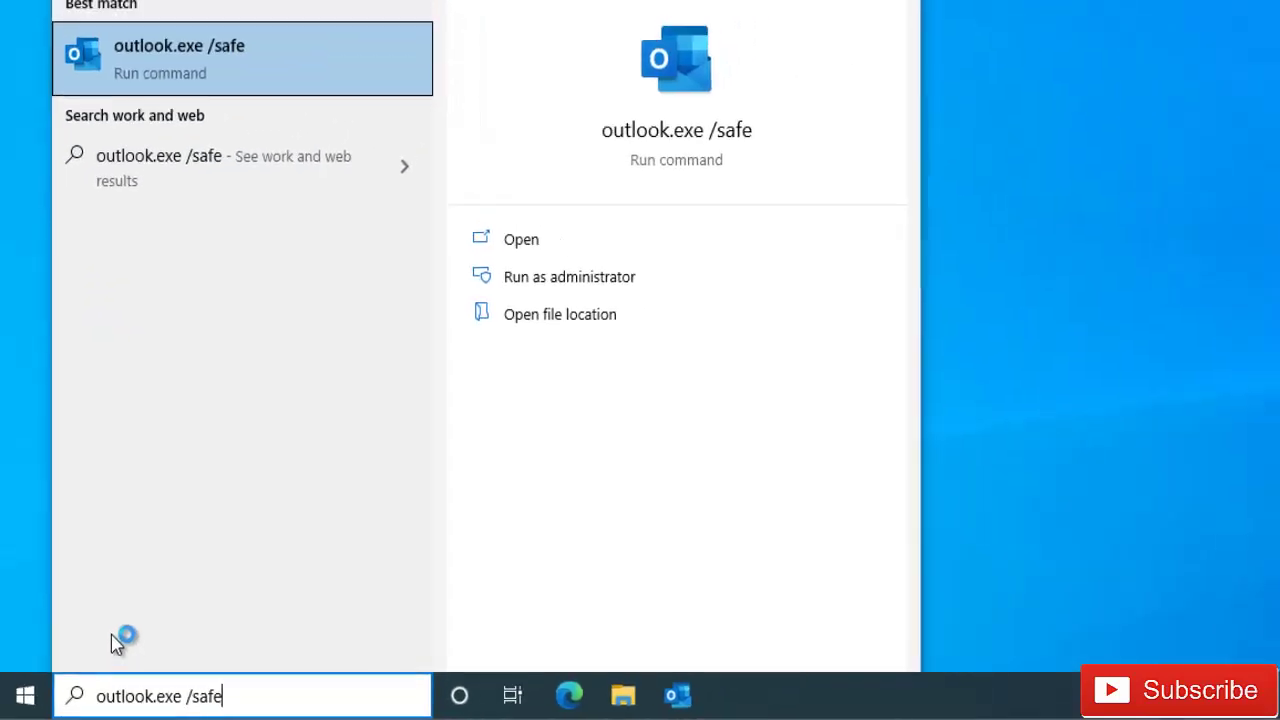
key(Return)
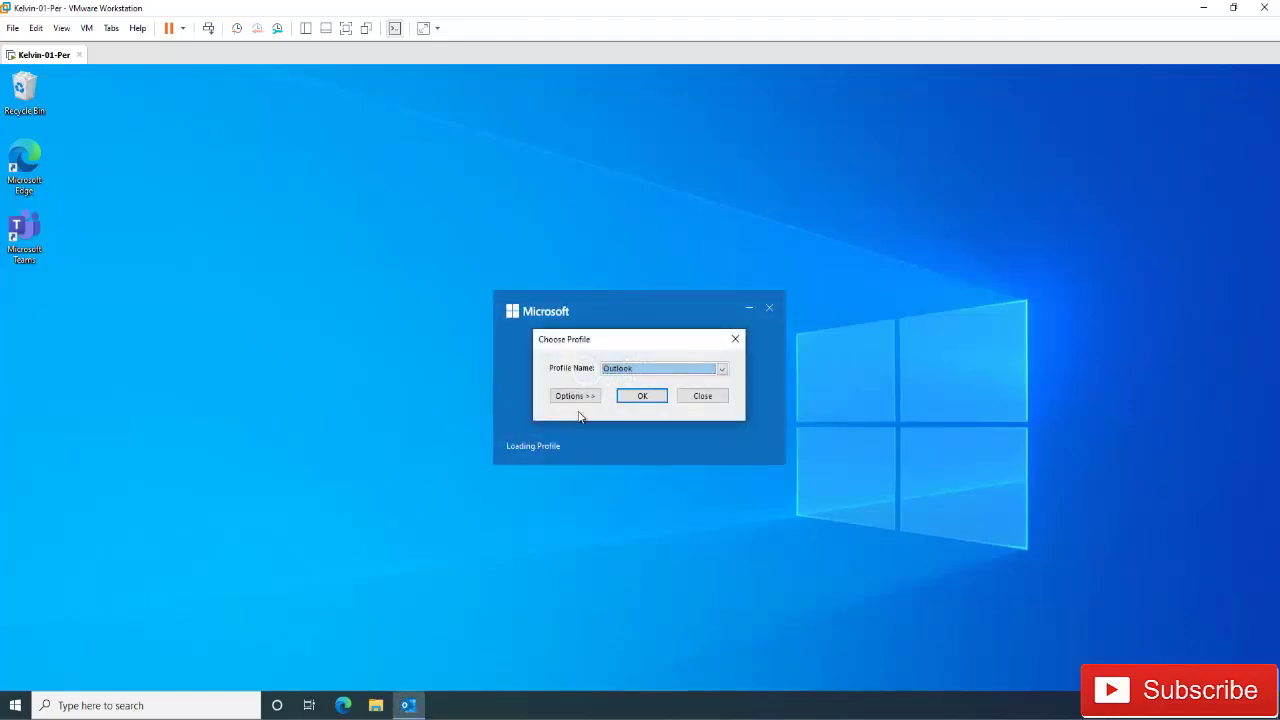
Step: Load the Outlook profile in the profile chooser to finish starting in safe mode
click(678, 370)
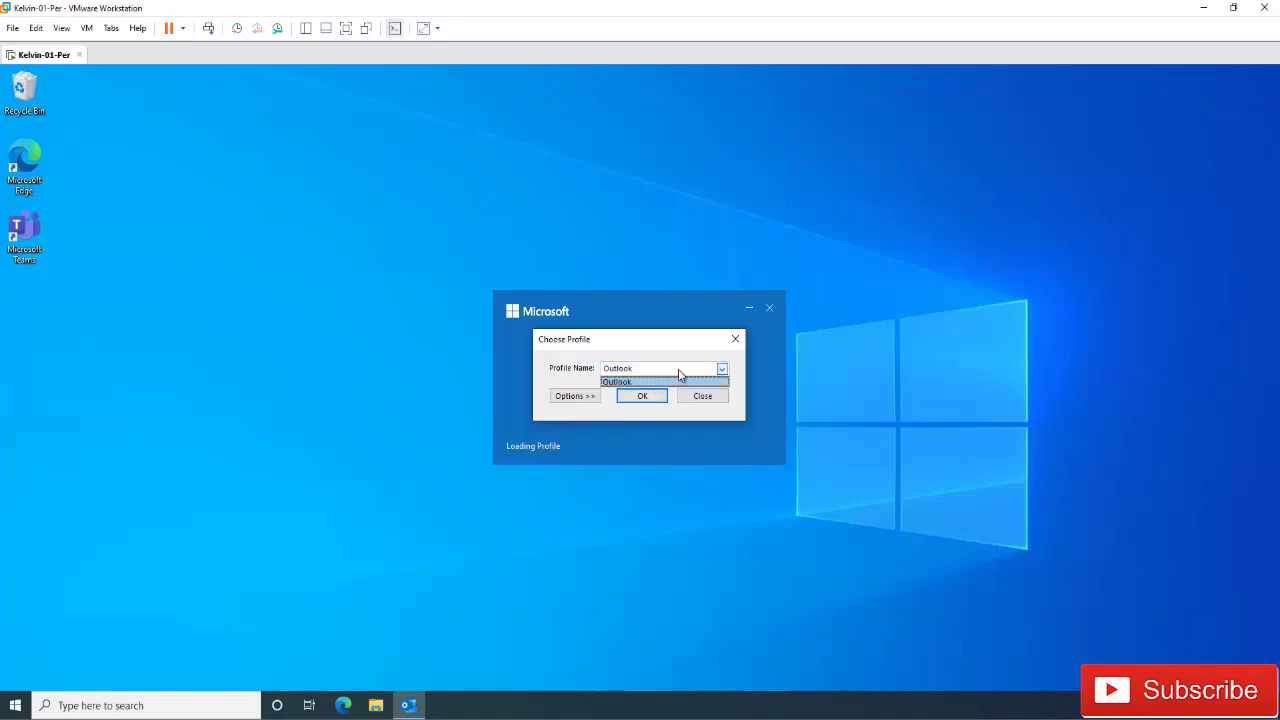
click(655, 381)
click(642, 398)
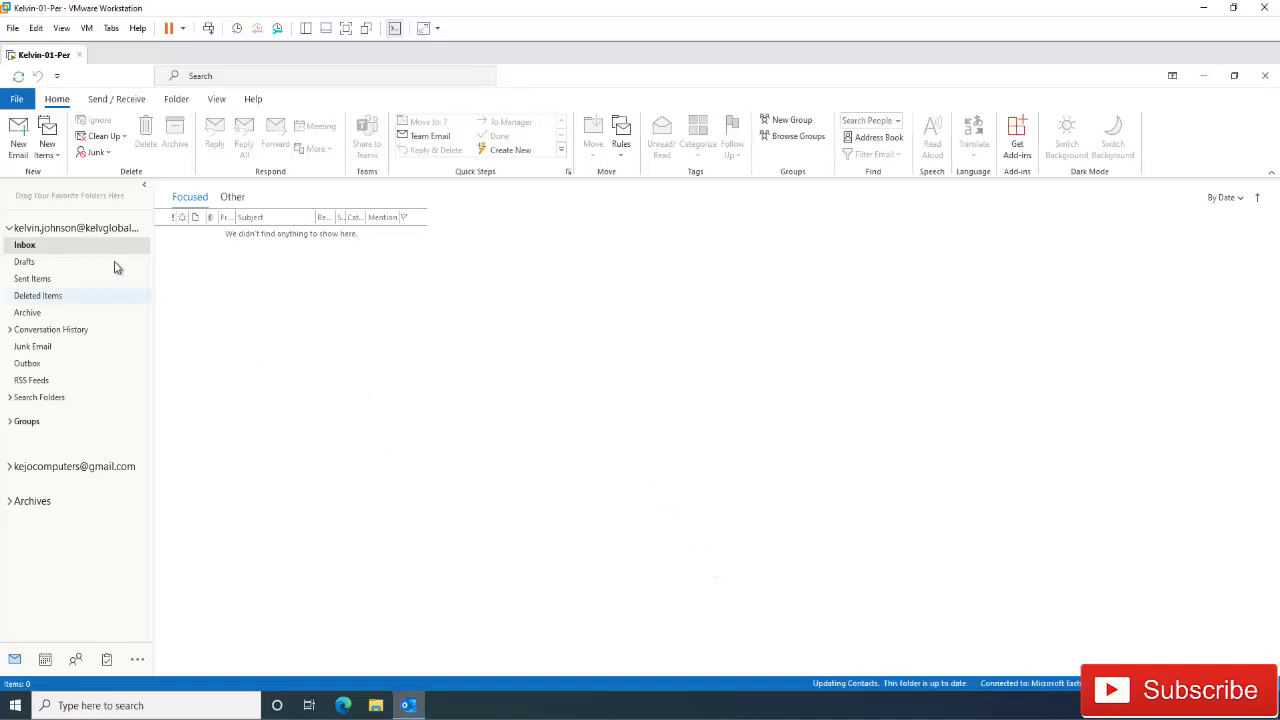
Step: Disable the COM add-in OneNote Notes about Outlook Items in the Outlook options
click(17, 99)
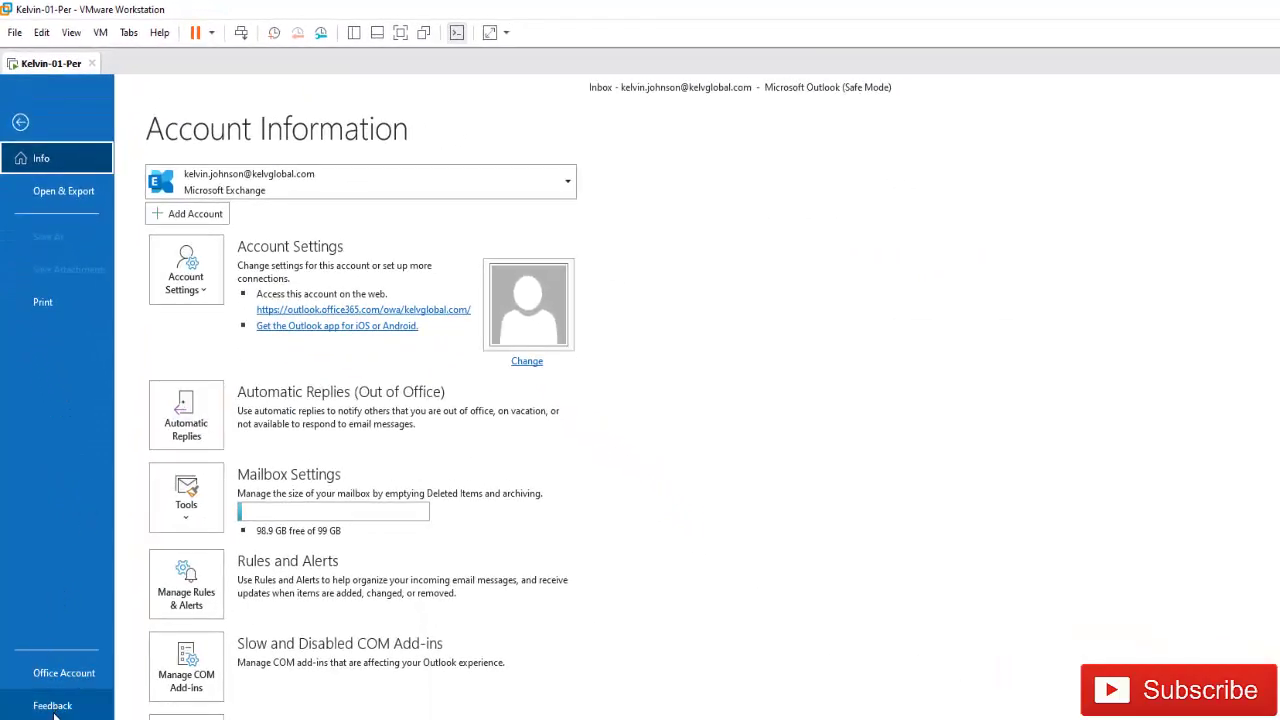
click(56, 686)
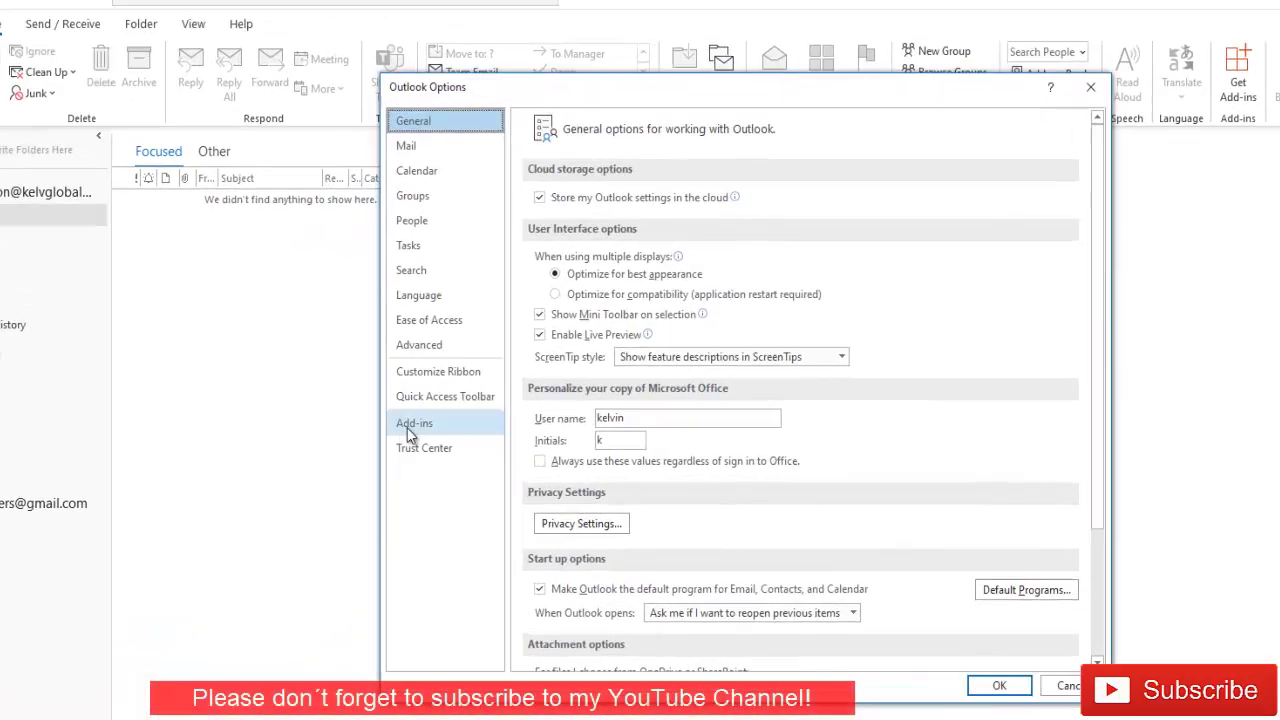
click(401, 430)
click(759, 671)
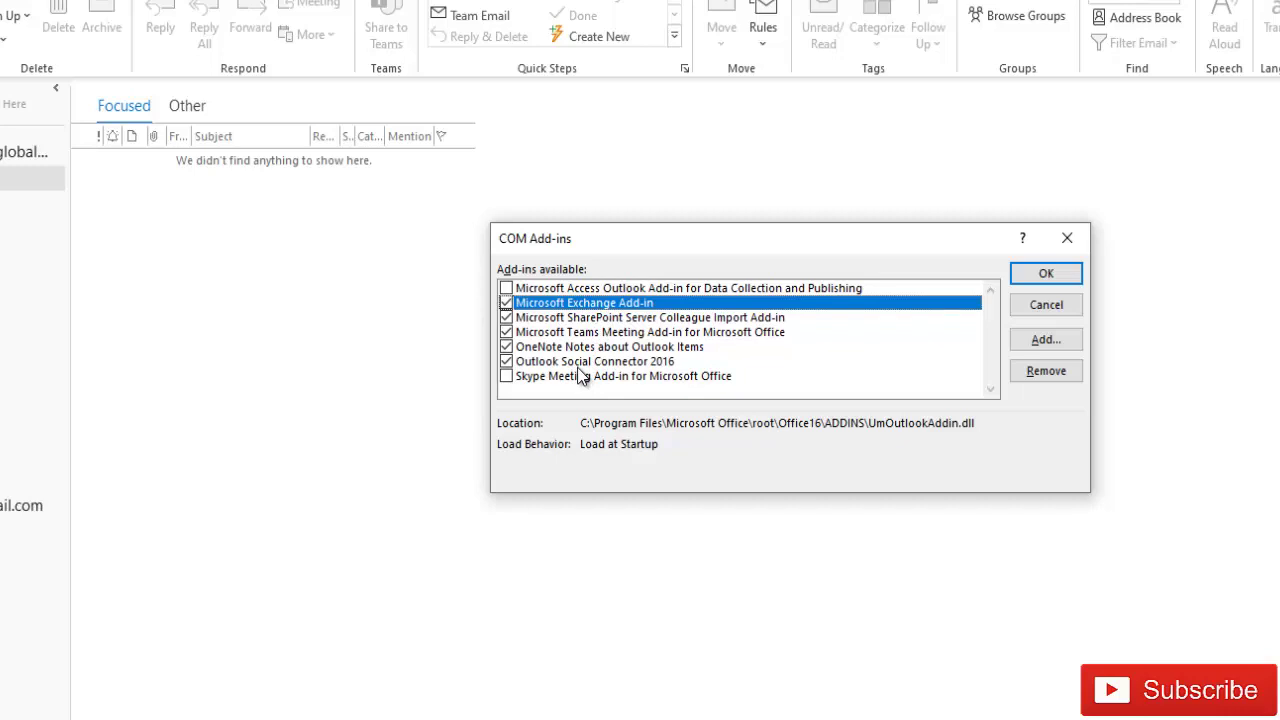
click(507, 347)
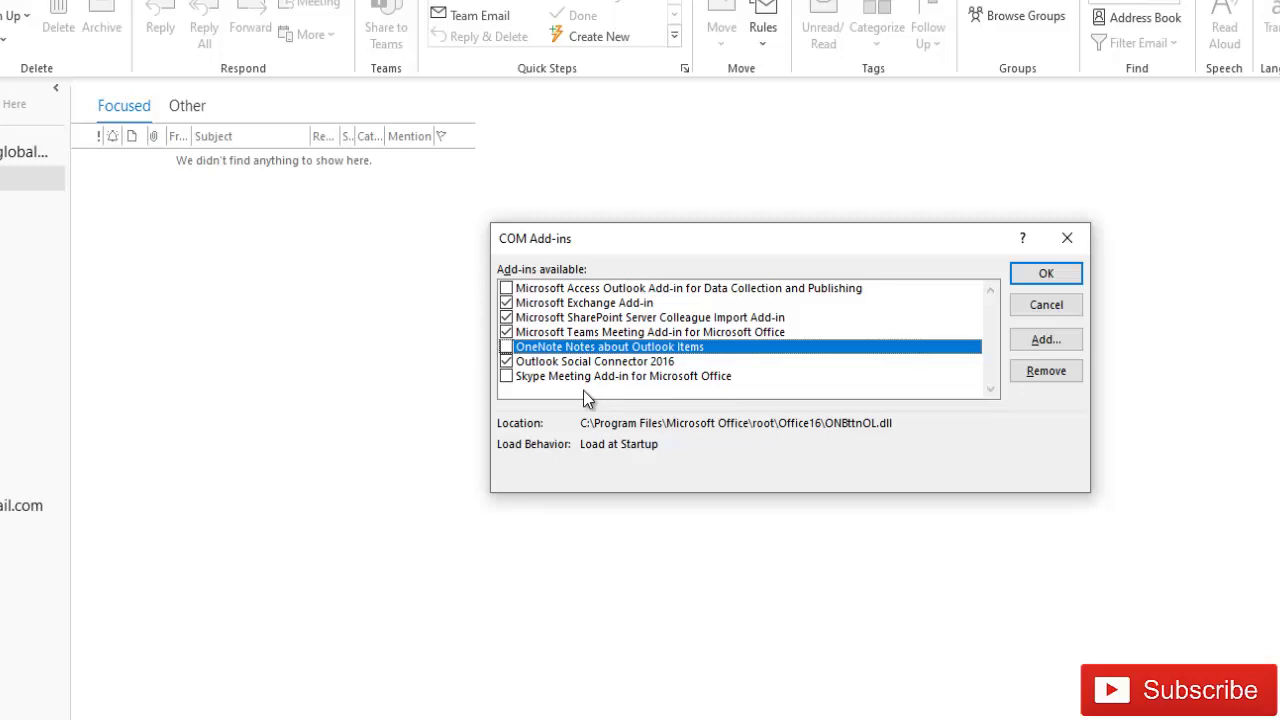
click(1050, 275)
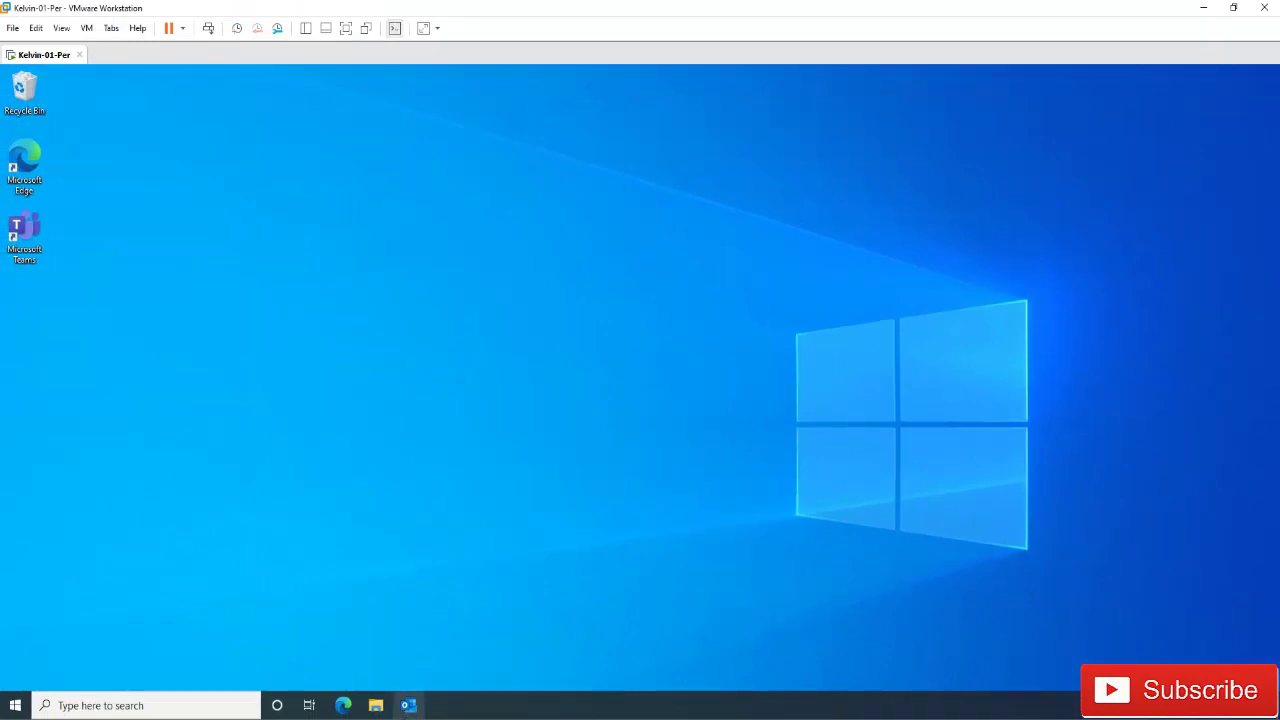
Step: Start Outlook in normal mode and dismiss the Focused Inbox introduction
click(15, 705)
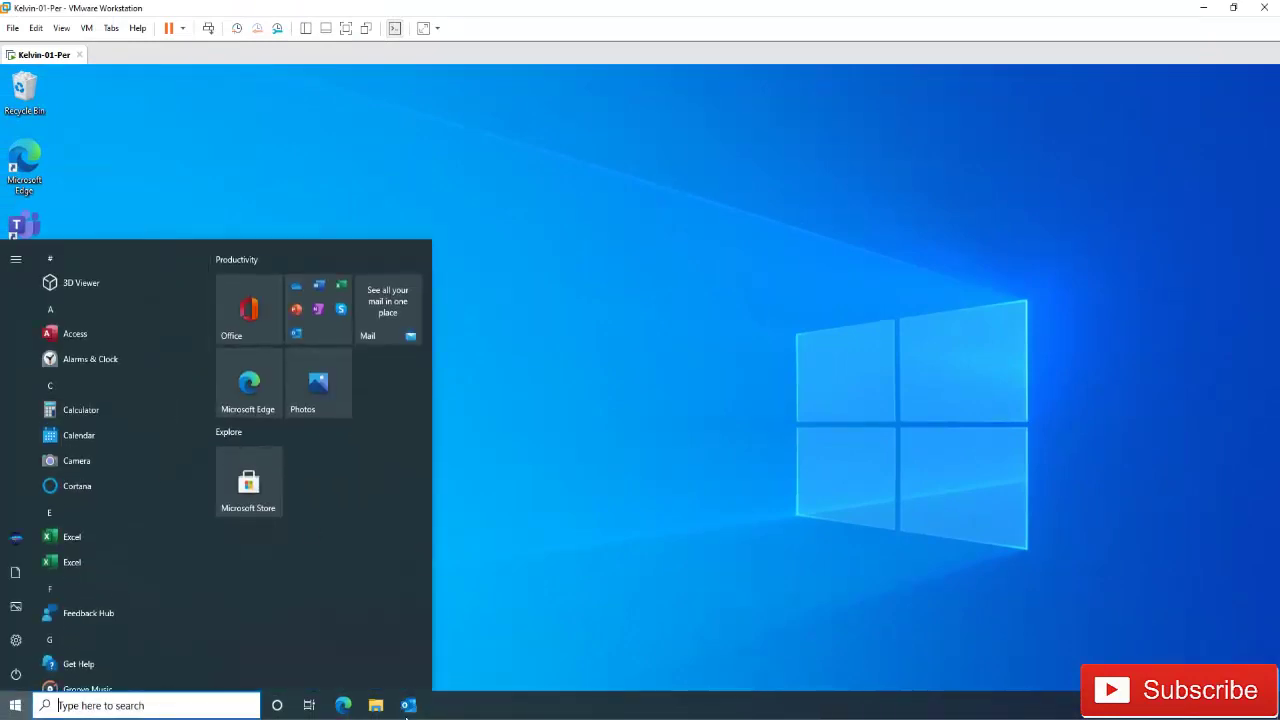
click(410, 706)
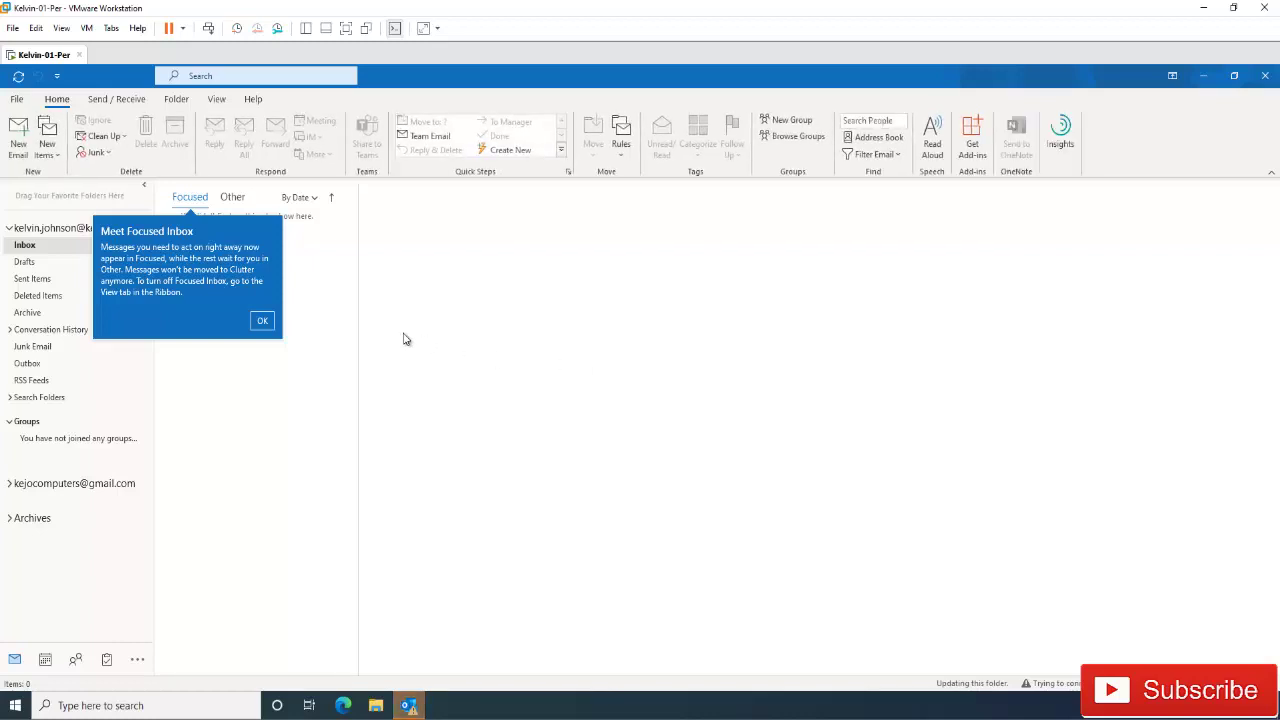
click(262, 321)
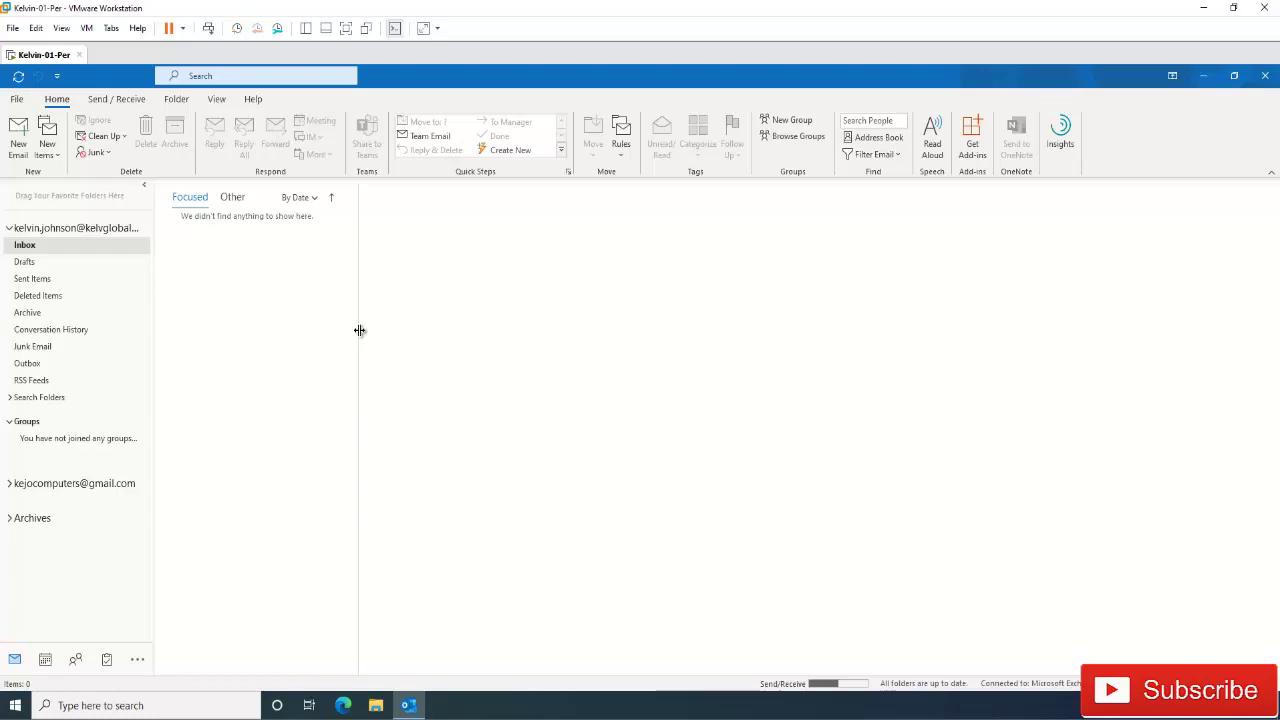
Step: Run an immediate check for Office updates from the Office account page, then return to the inbox
click(18, 101)
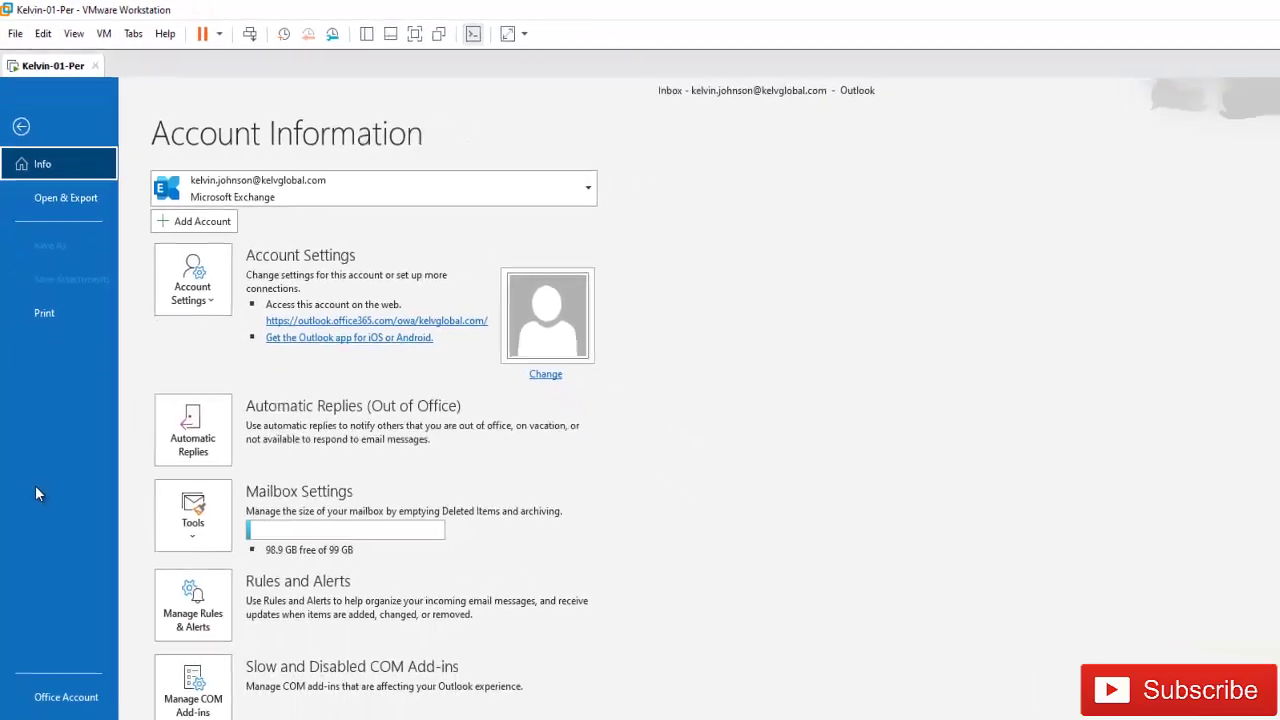
click(61, 615)
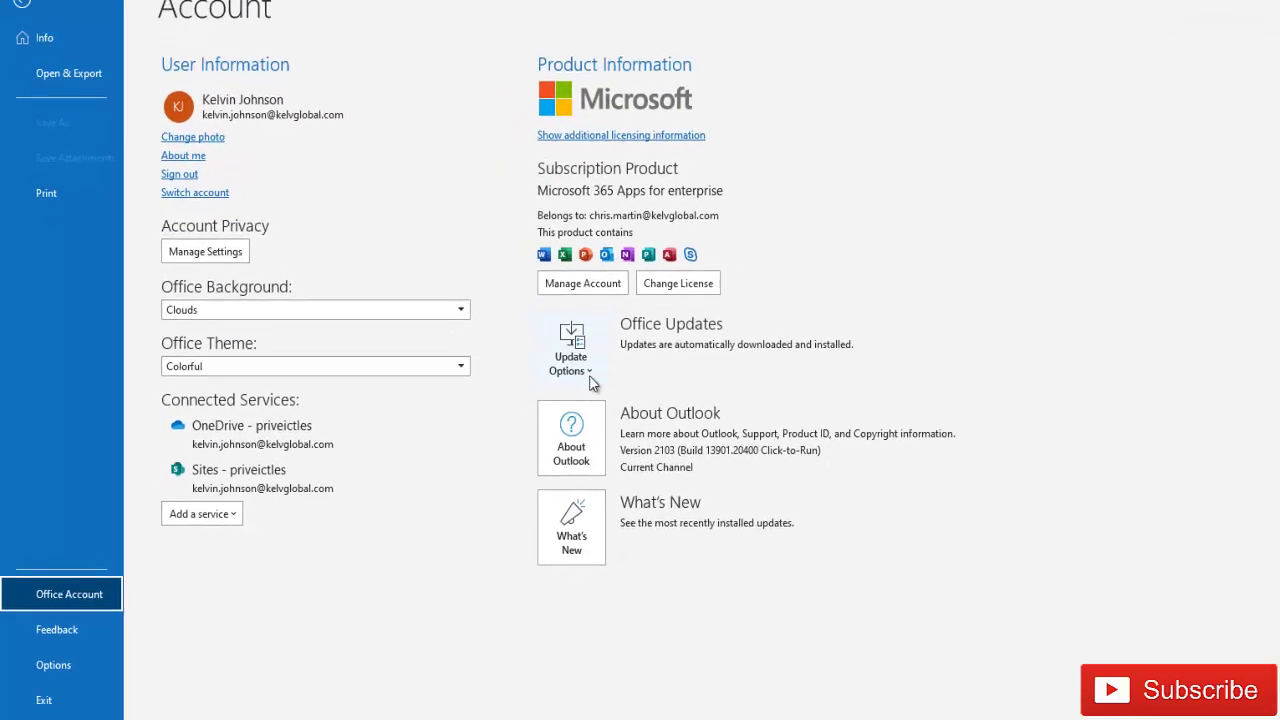
click(589, 372)
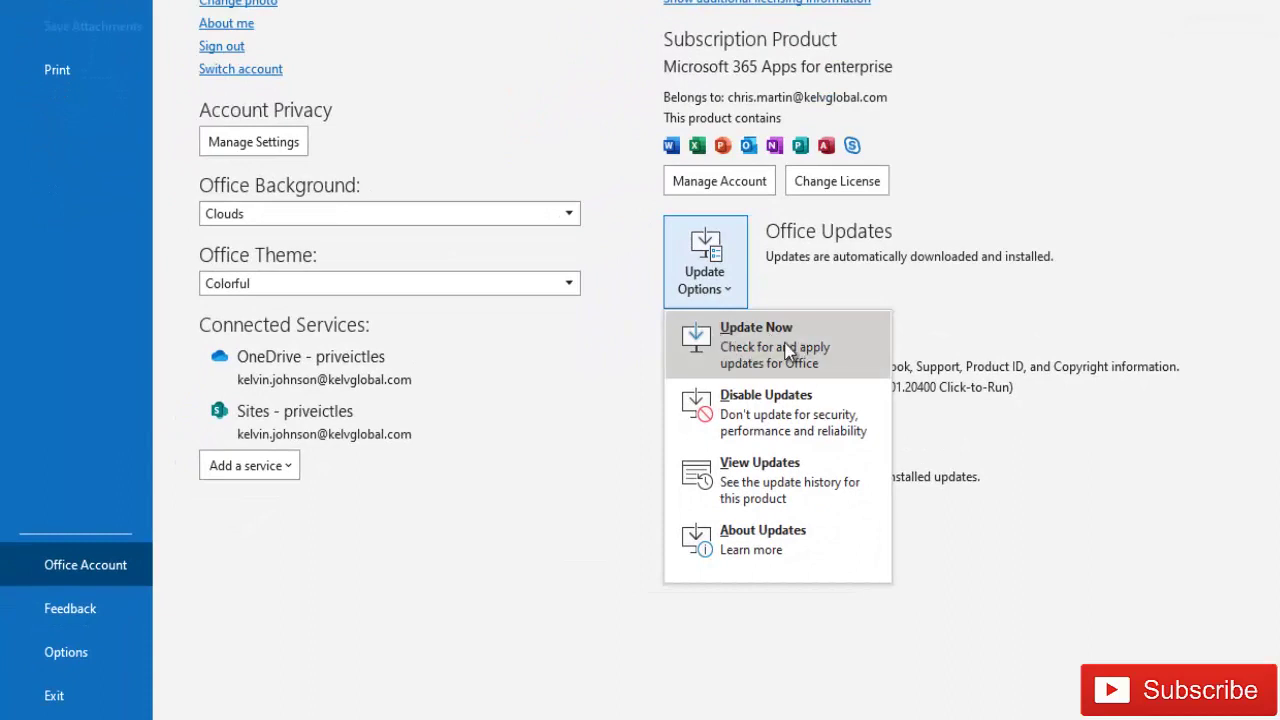
click(788, 350)
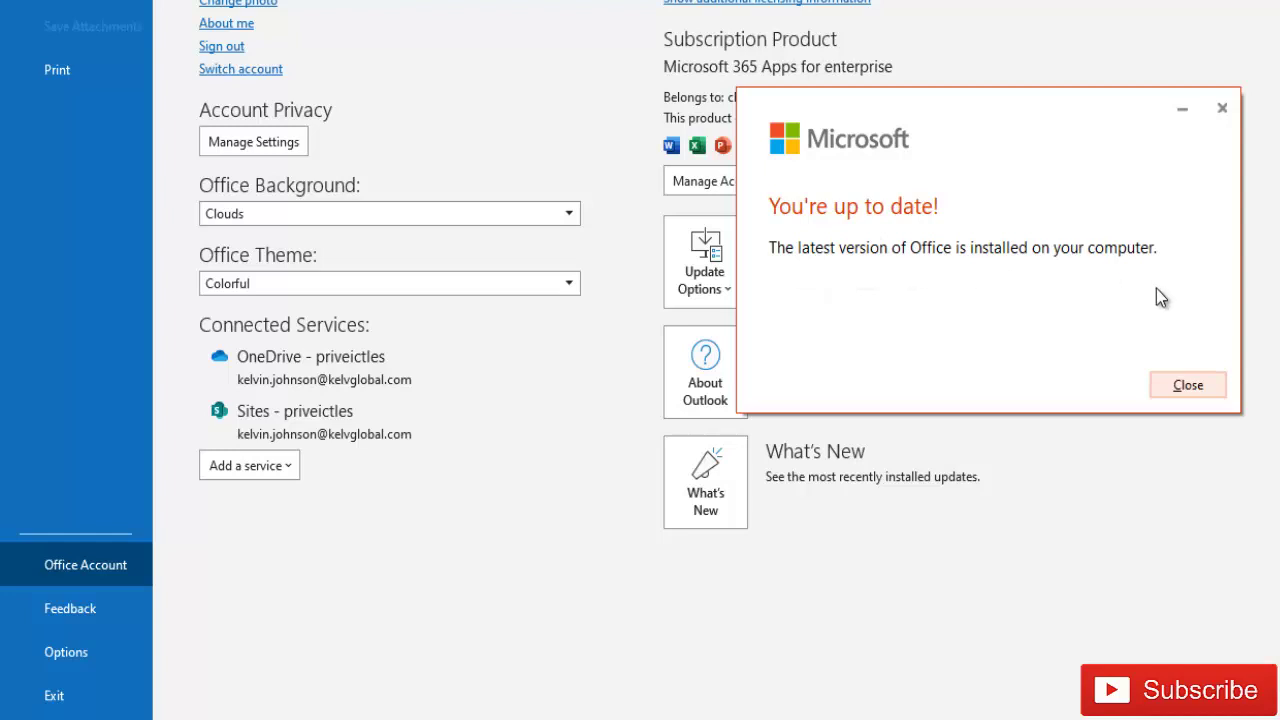
click(1186, 386)
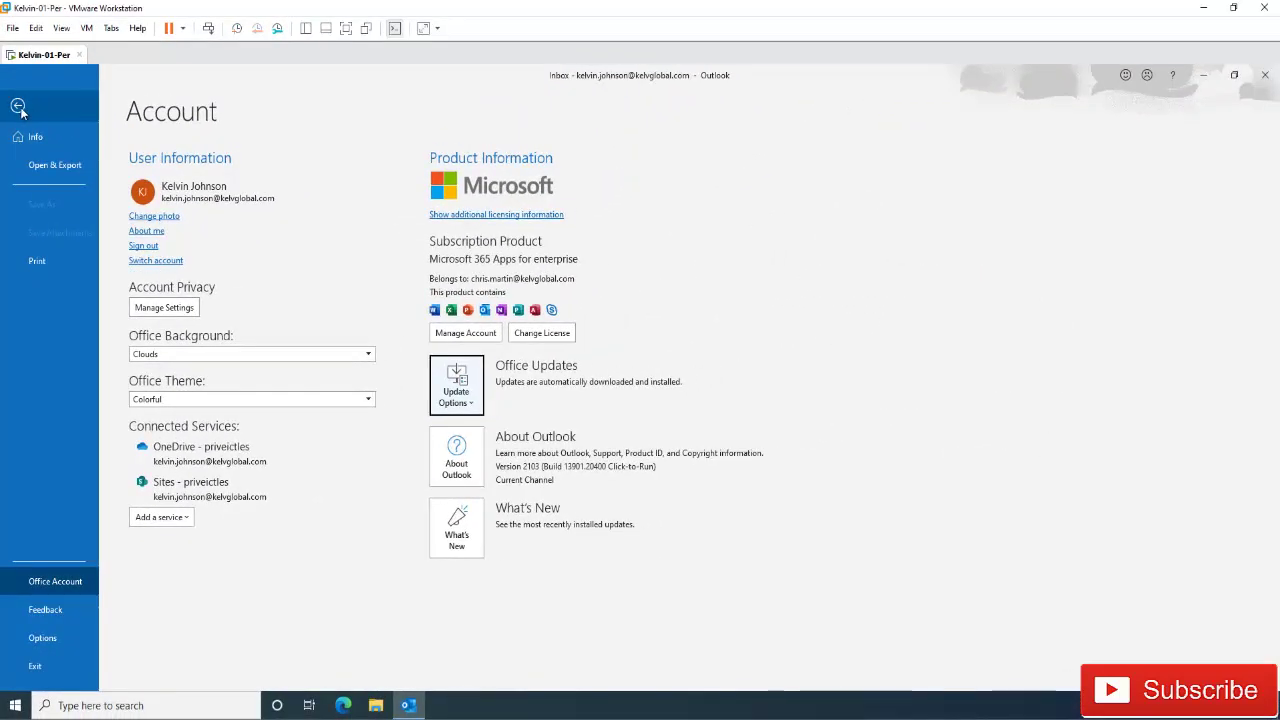
click(17, 107)
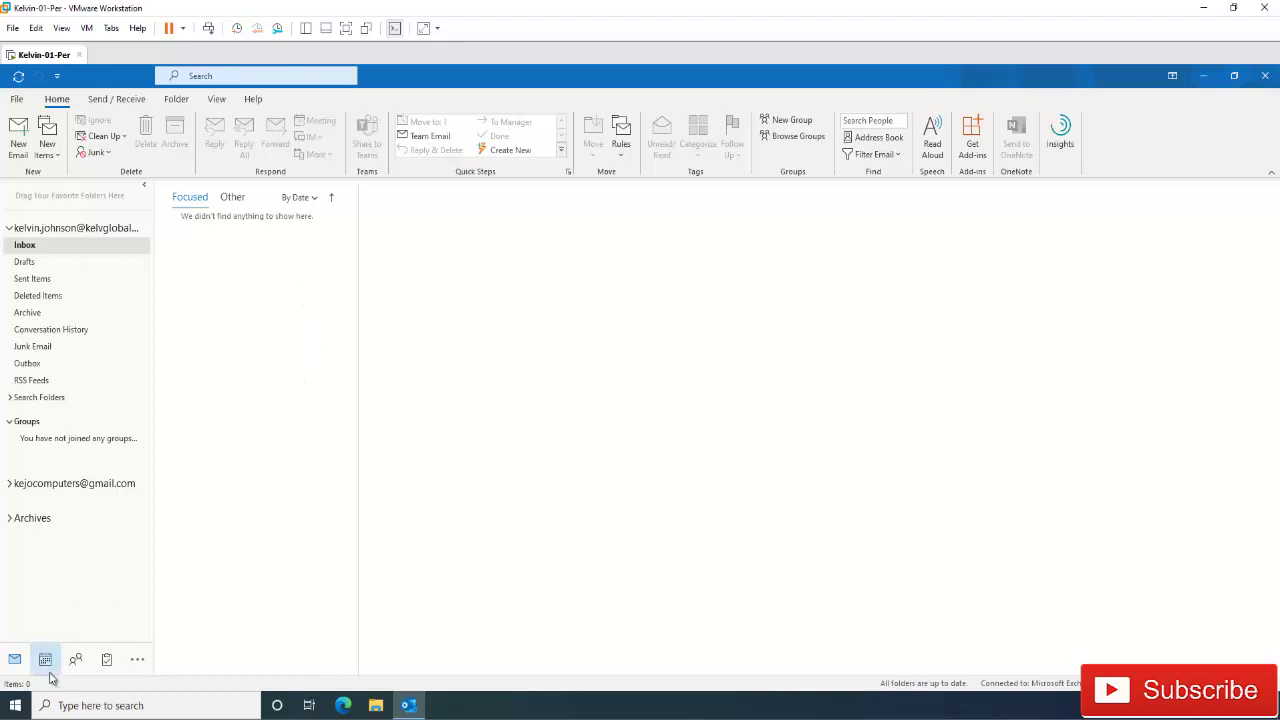
Step: Search Windows for scanpst and dismiss the search
click(16, 708)
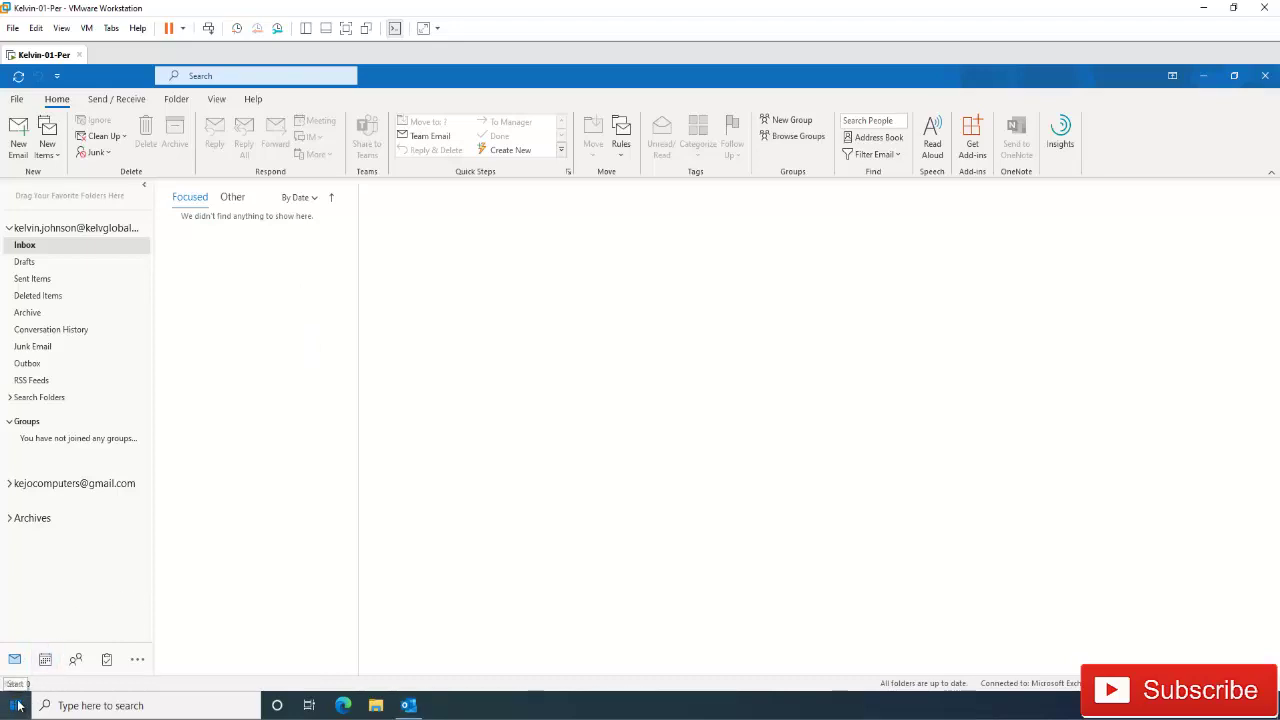
text(scanpst)
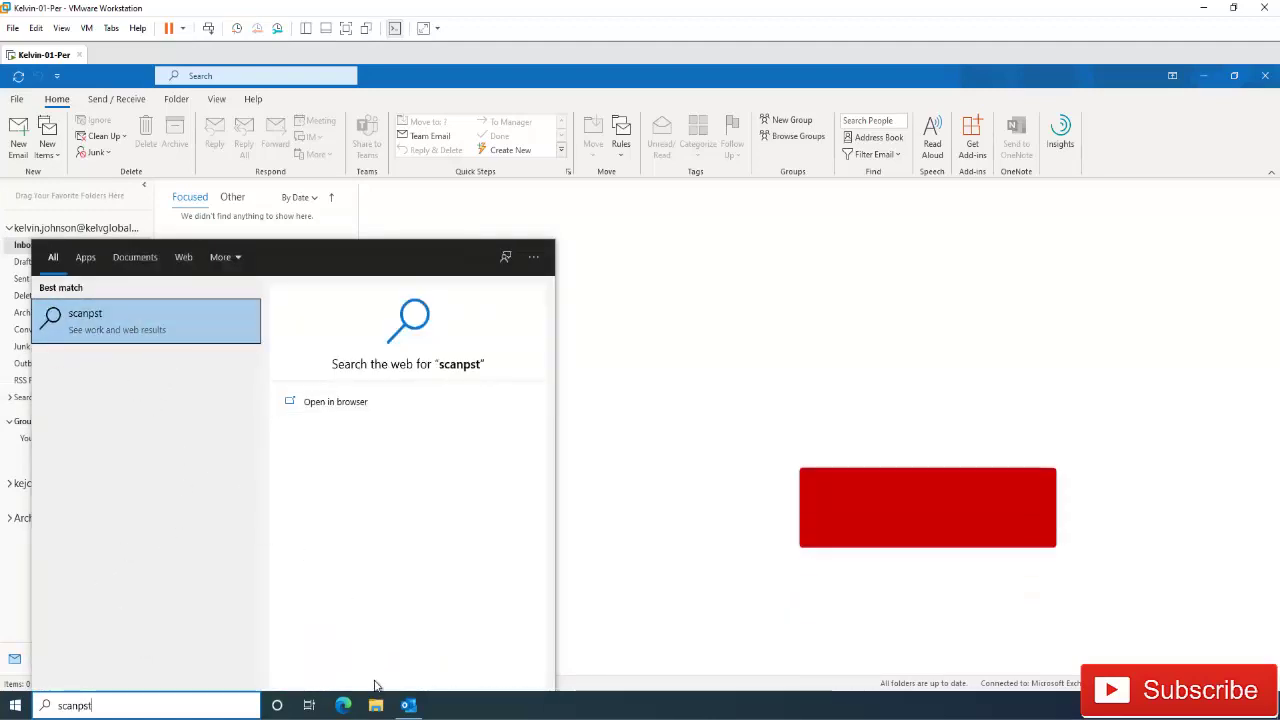
key(Escape)
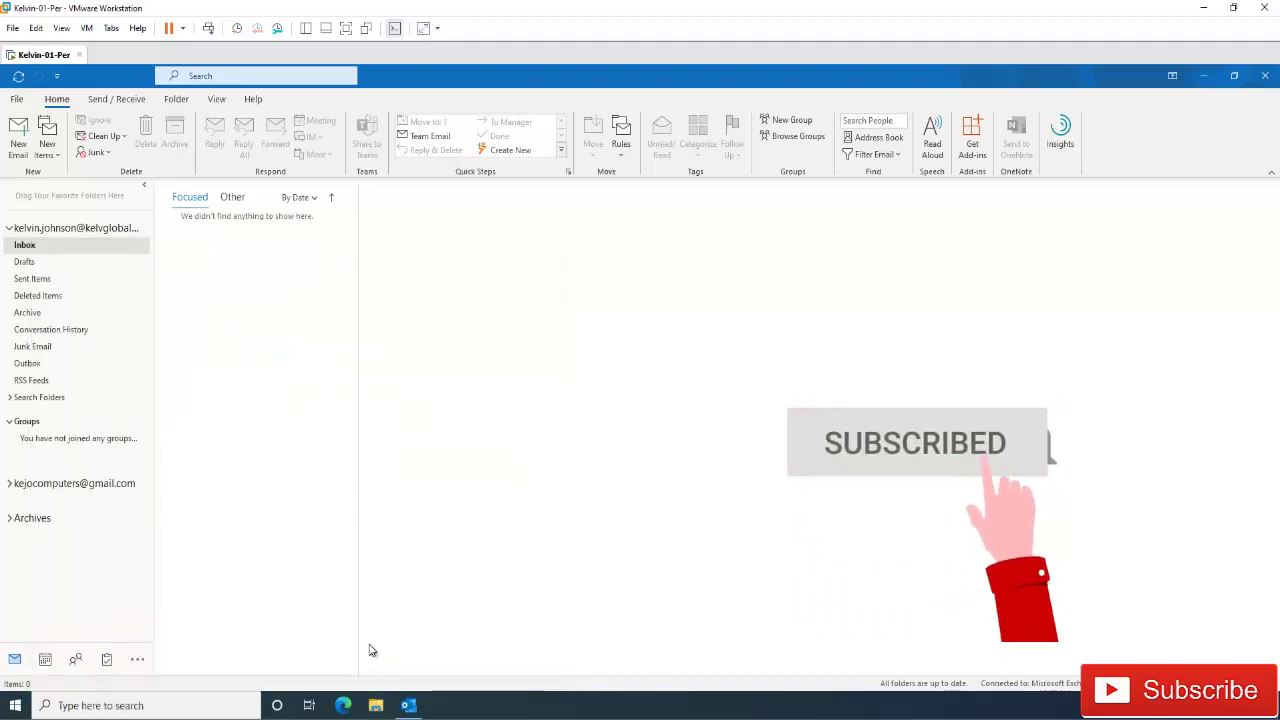
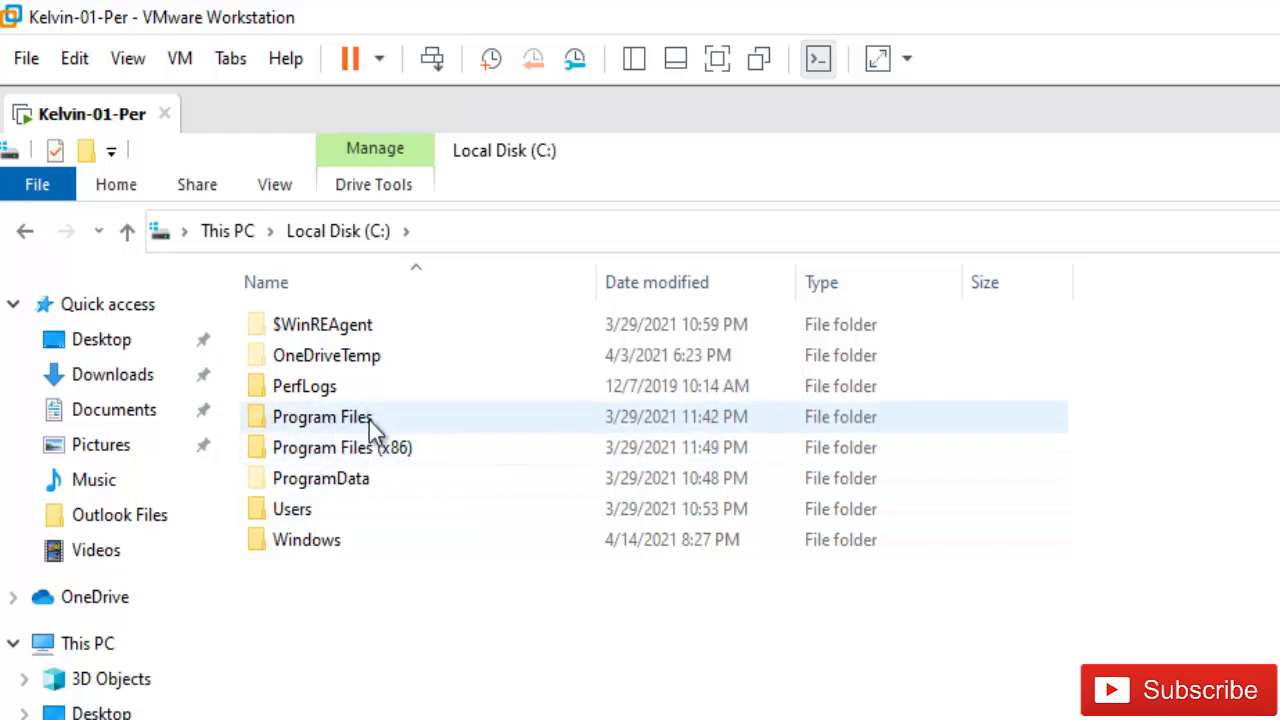
Step: Go to the Office16 folder inside Program Files, Microsoft Office, root on Local Disk (C:)
mouse_move(339, 424)
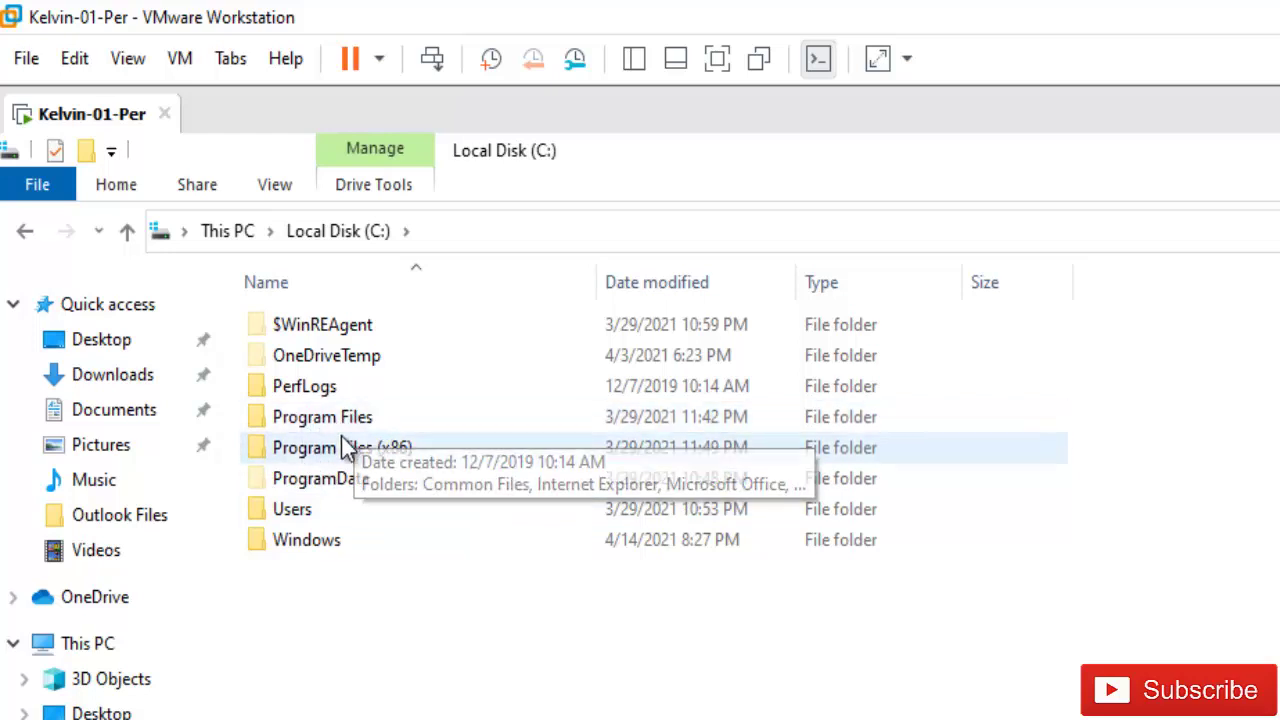
mouse_move(377, 455)
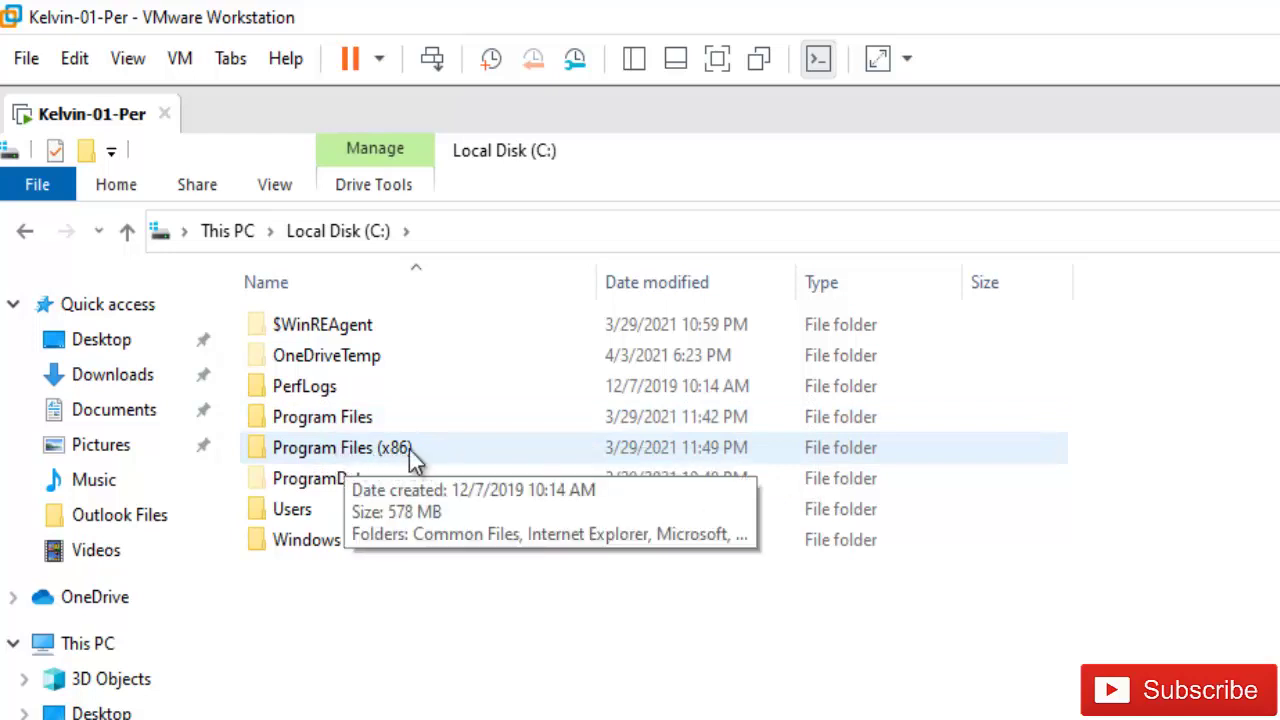
double_click(351, 419)
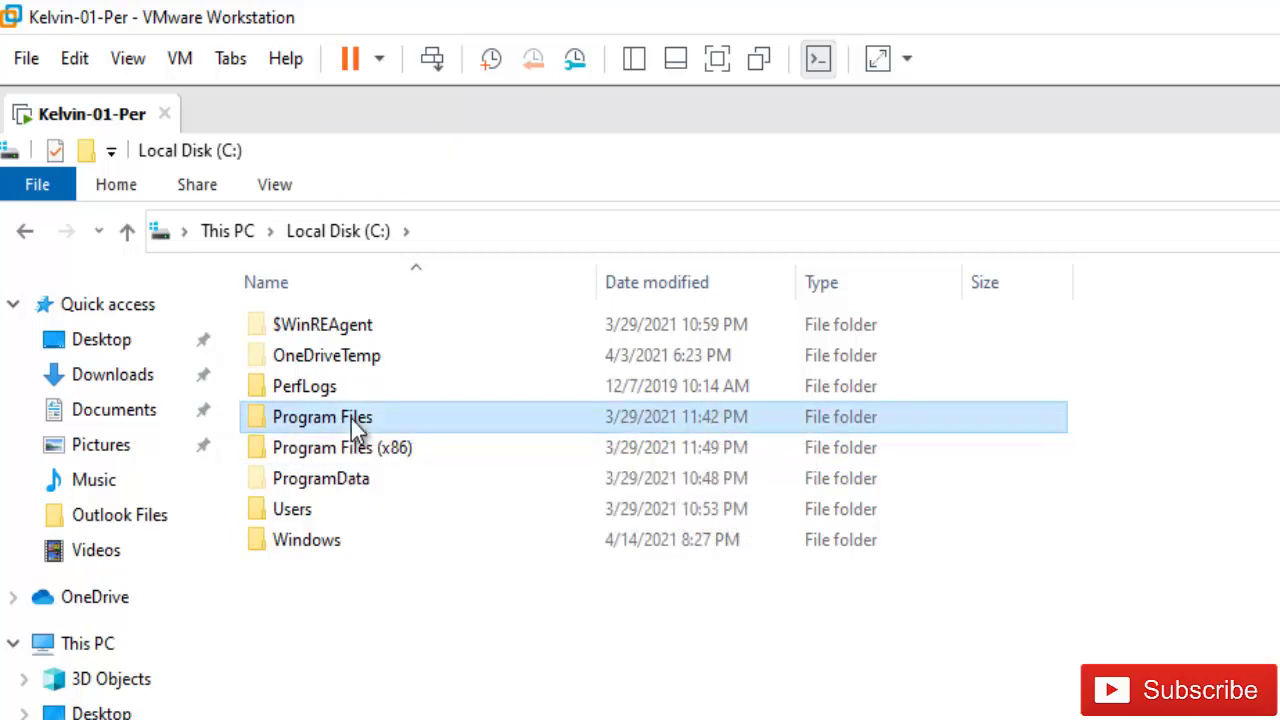
mouse_move(339, 392)
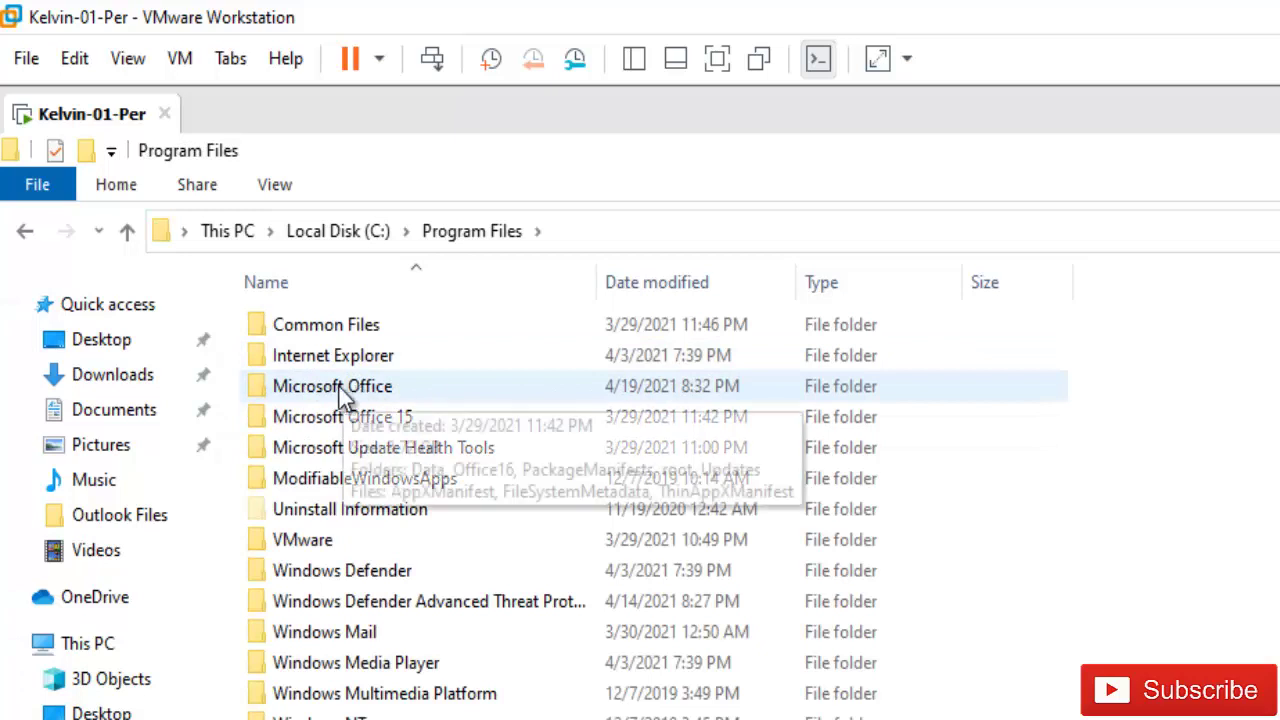
double_click(348, 389)
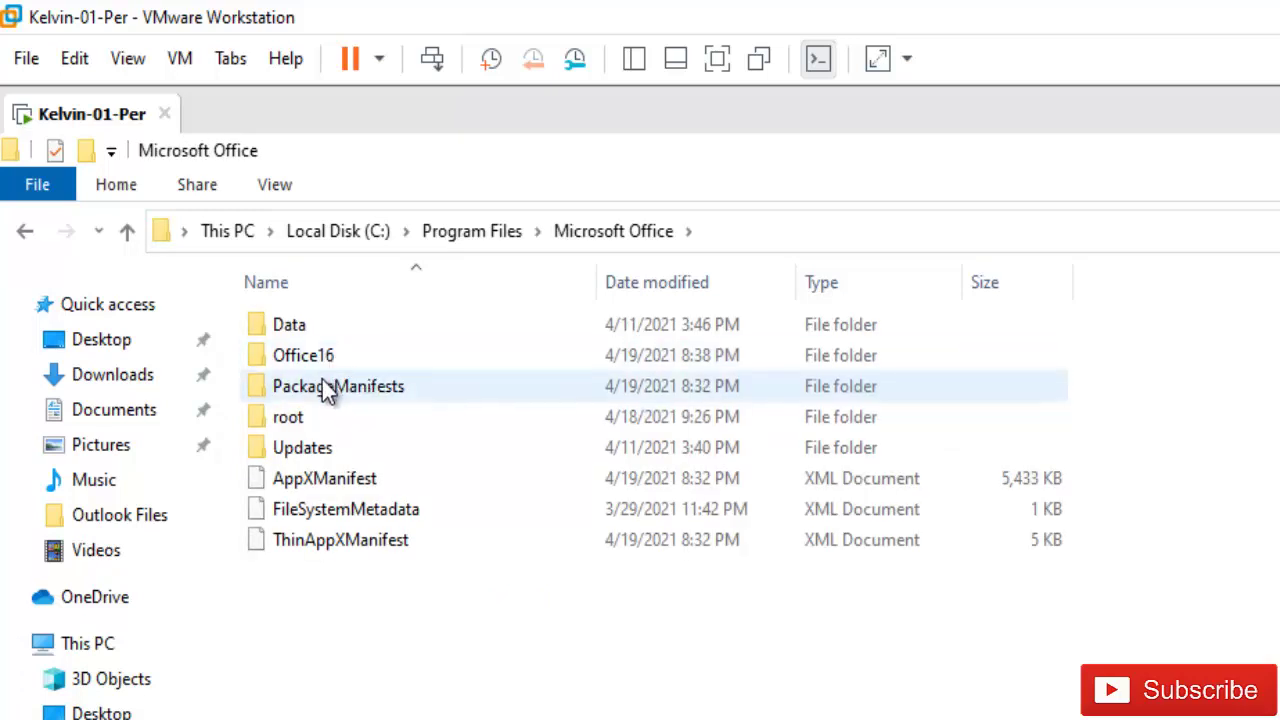
mouse_move(308, 426)
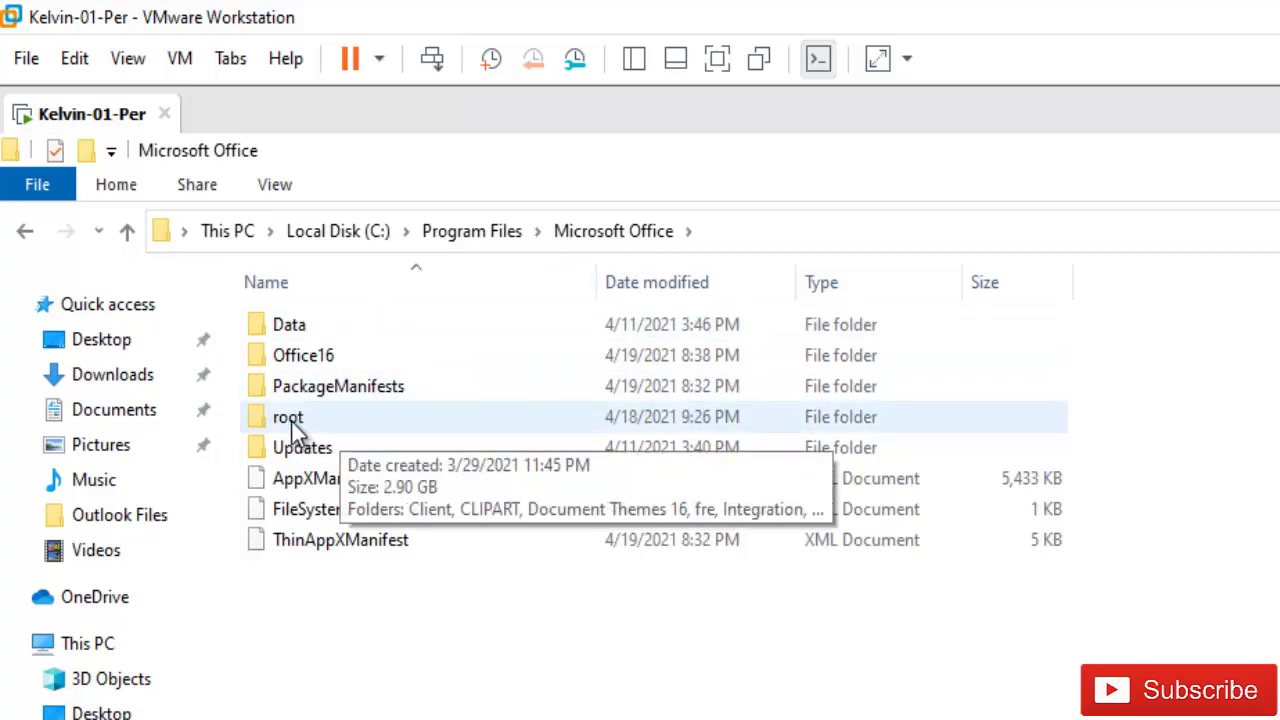
double_click(291, 421)
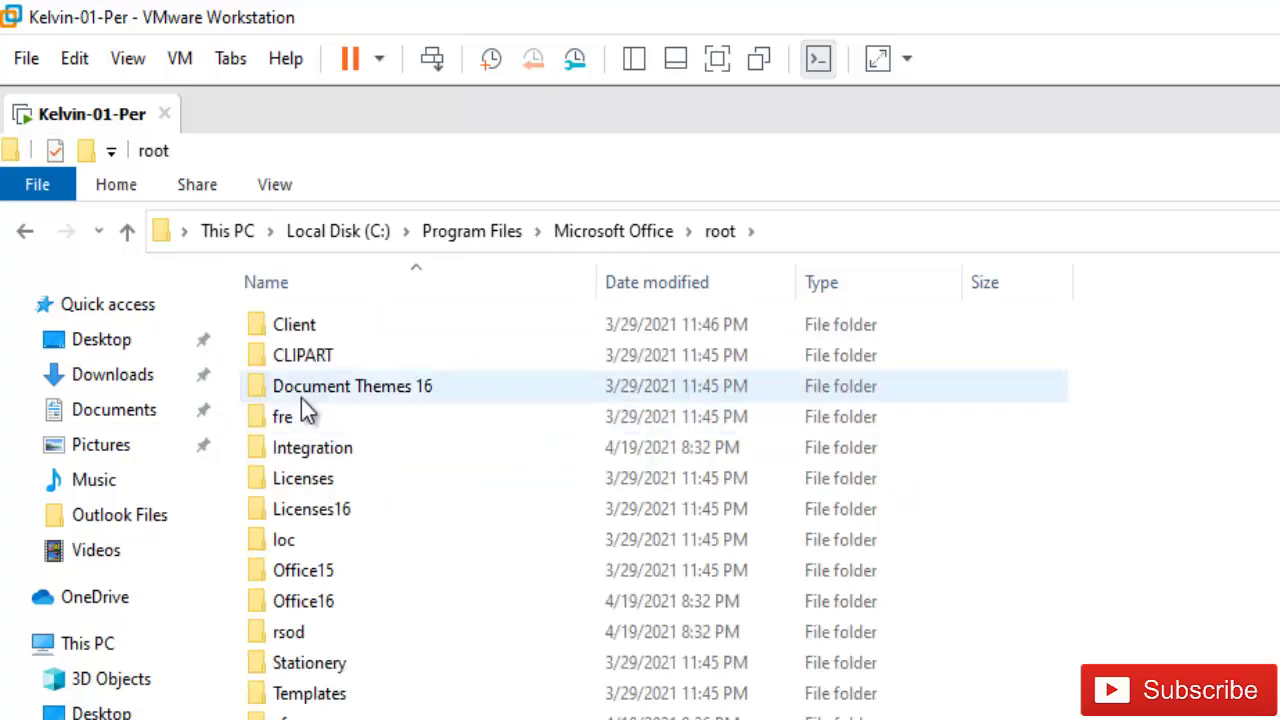
click(321, 608)
double_click(319, 604)
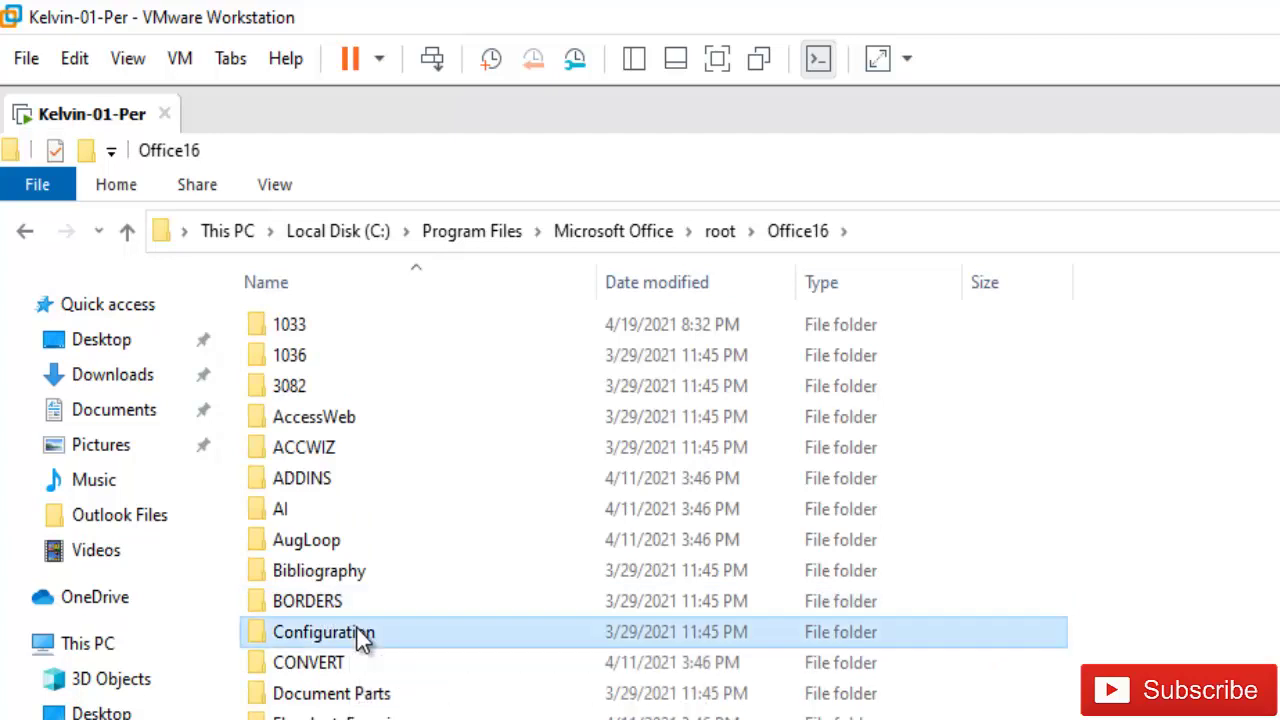
Step: Find SCANPST in the Office16 folder and launch it
text(scanpst)
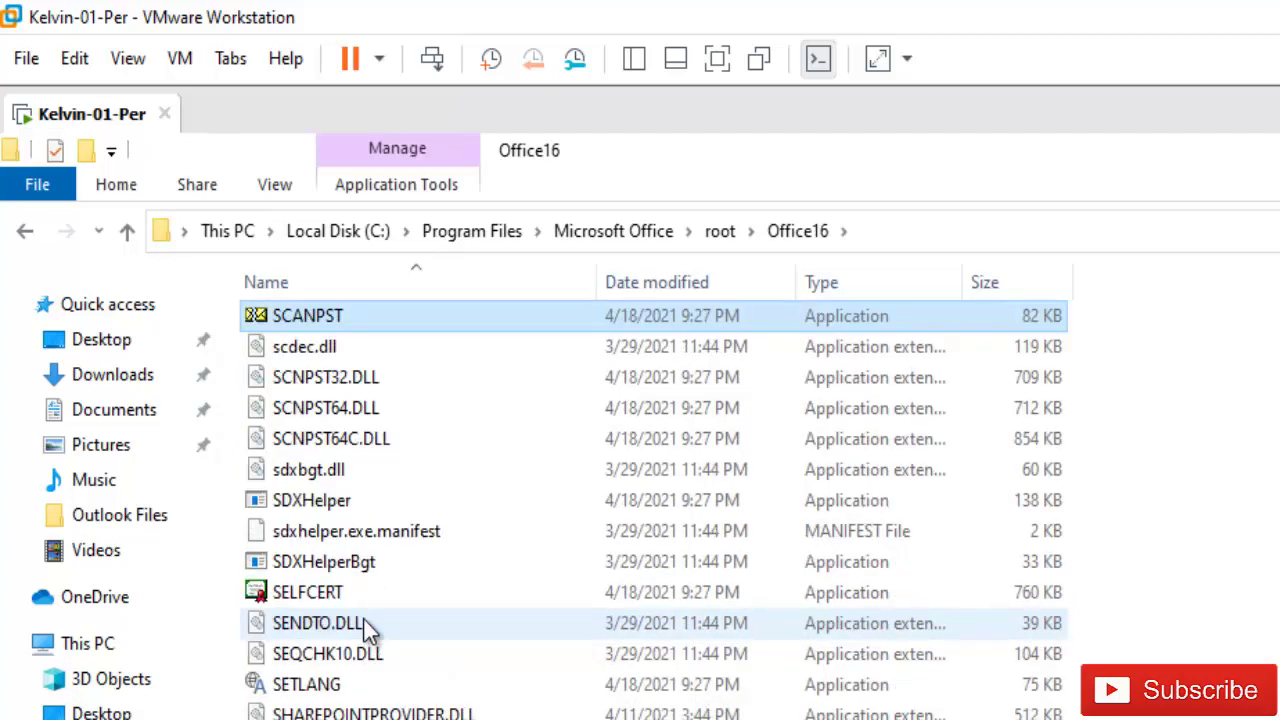
double_click(319, 321)
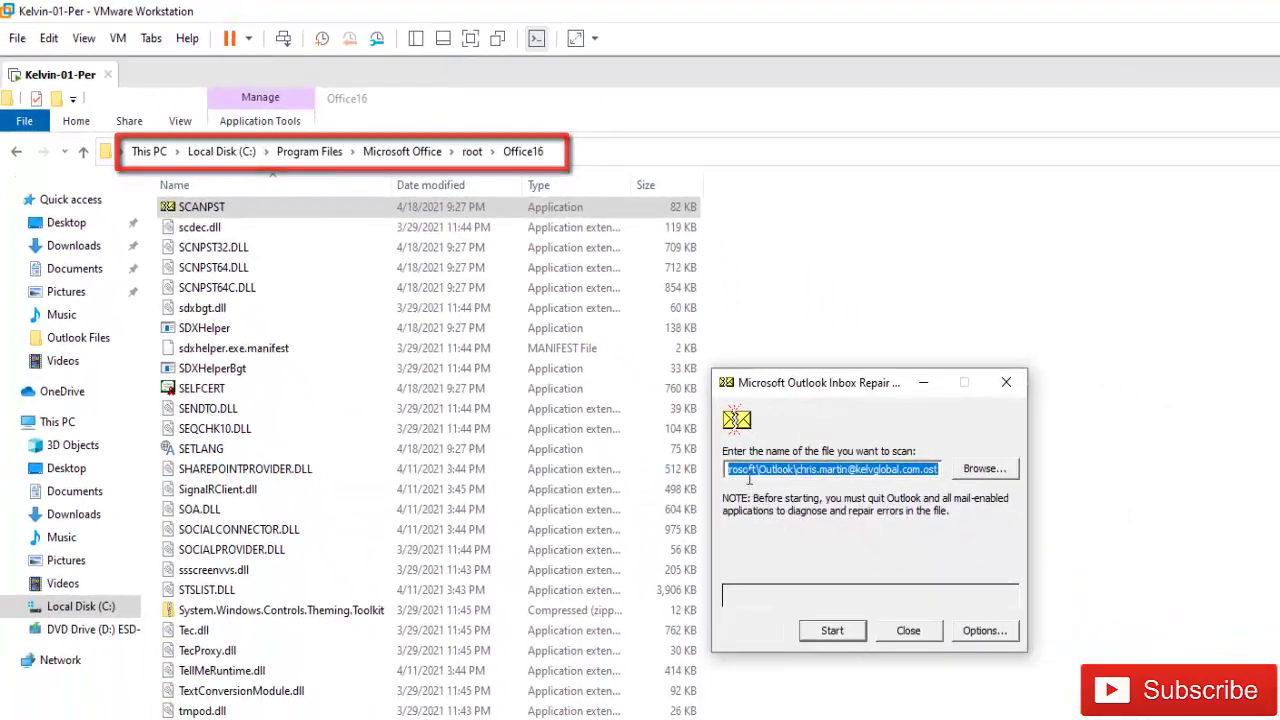
Step: Review the file path in the Inbox Repair tool, then browse for a file to scan and move the file selection dialog aside
click(1091, 686)
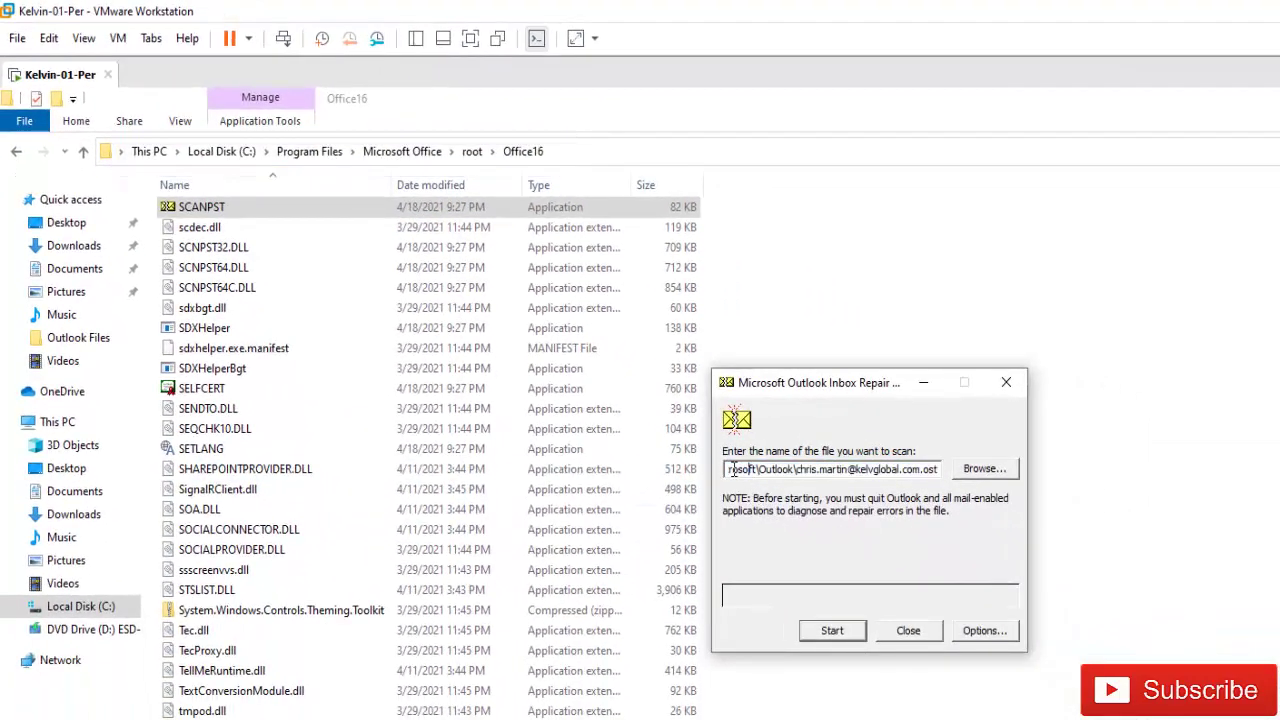
drag(733, 470, 939, 477)
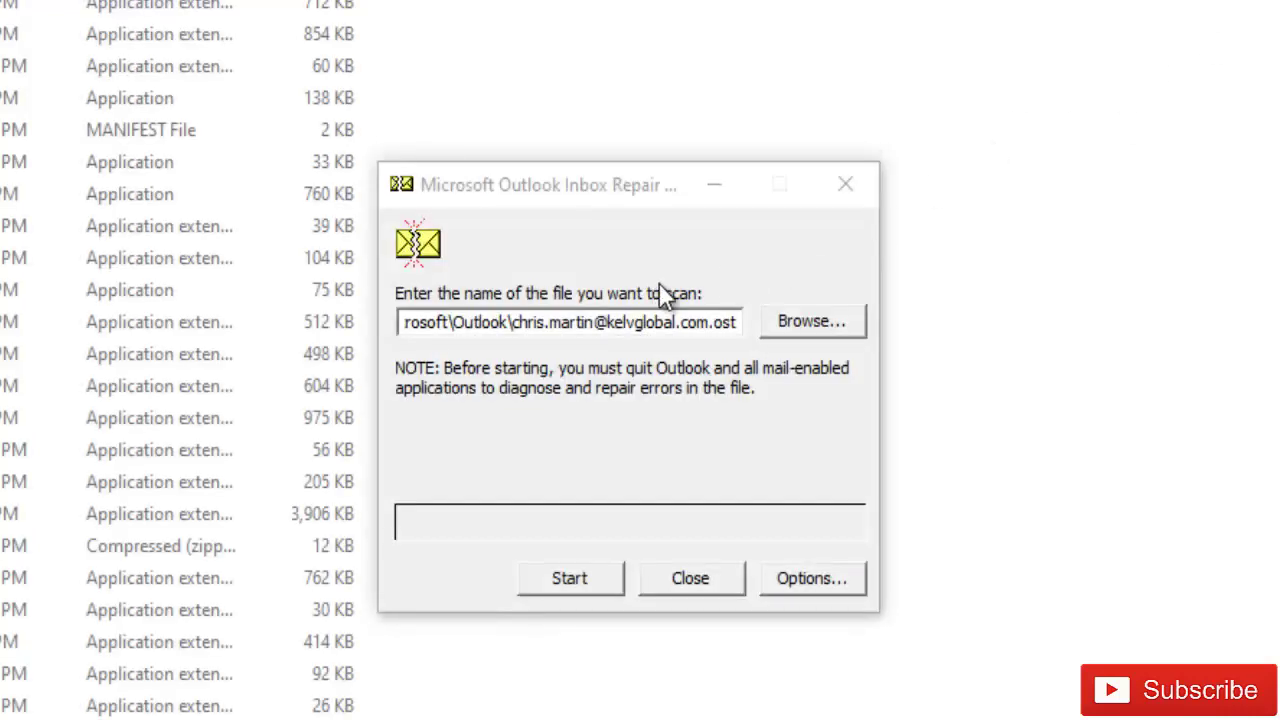
click(772, 327)
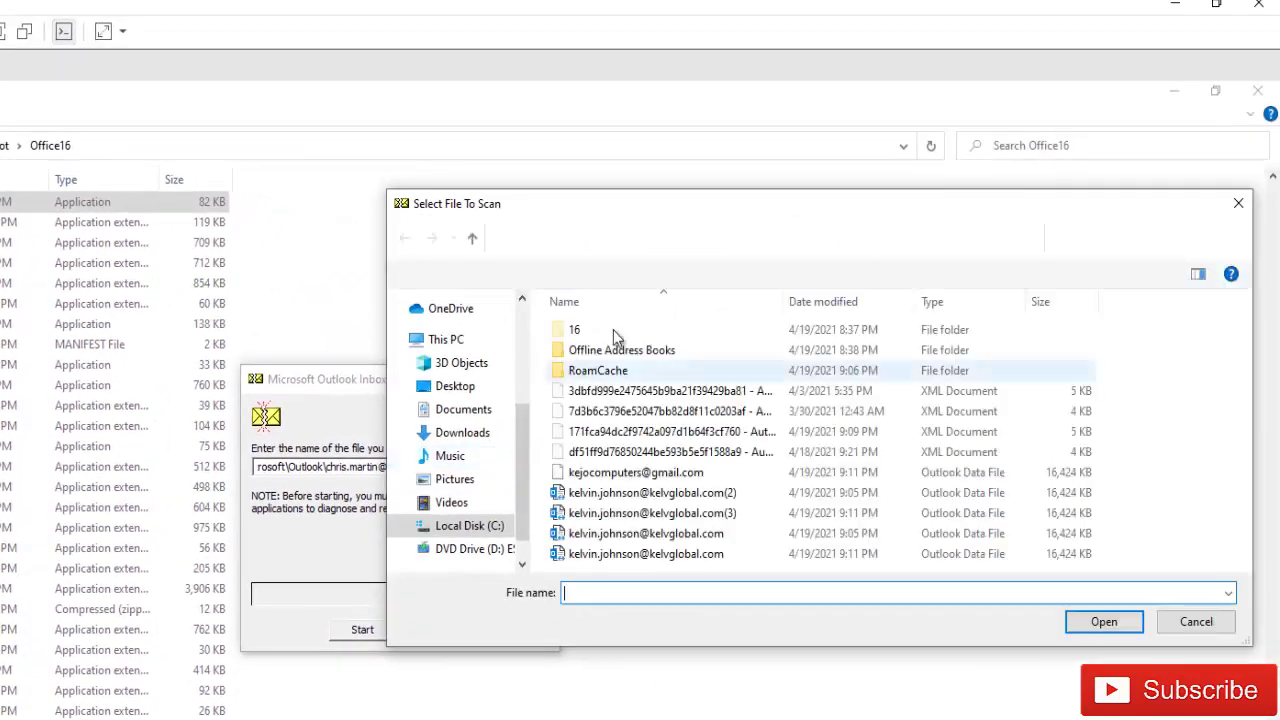
drag(840, 215, 433, 212)
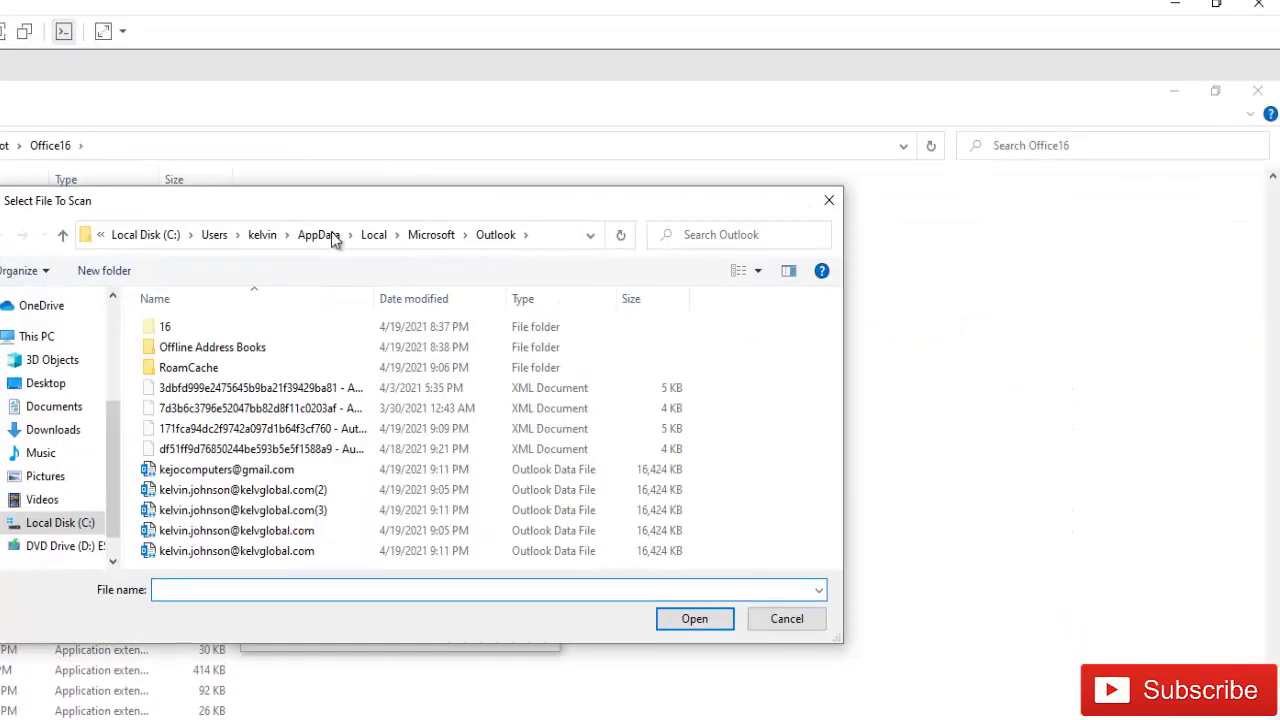